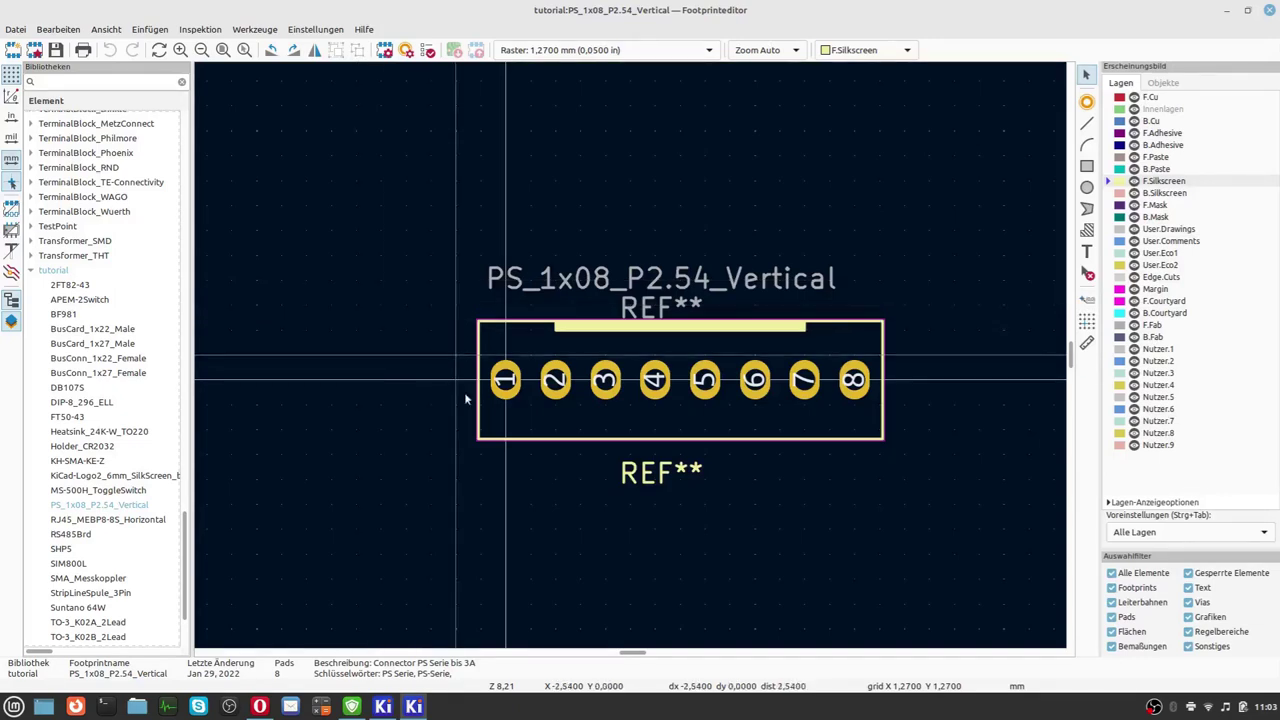
- Try moving the footprint anchor to the outline's lower edge between pads 4 and 5, and undo the move
{"action": "scroll", "coordinate": [503, 393], "scroll_direction": "up", "scroll_amount": 4}
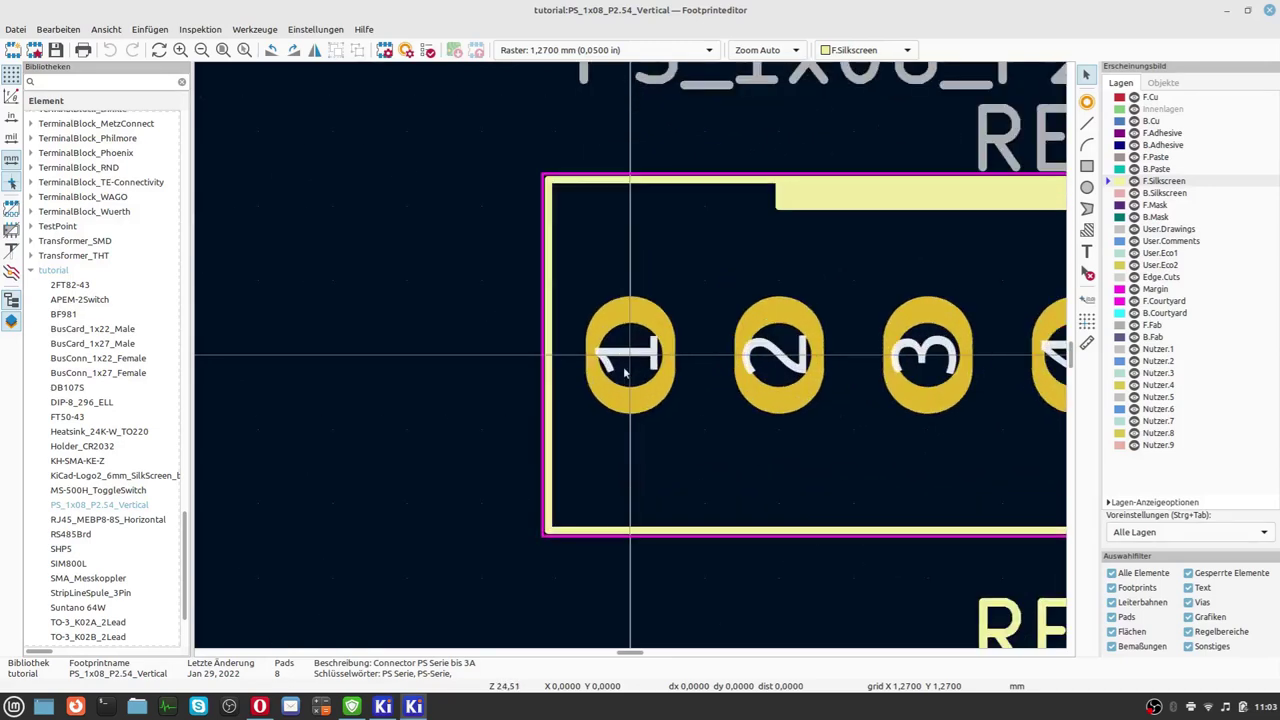
{"action": "scroll", "coordinate": [633, 369], "scroll_direction": "down", "scroll_amount": 7}
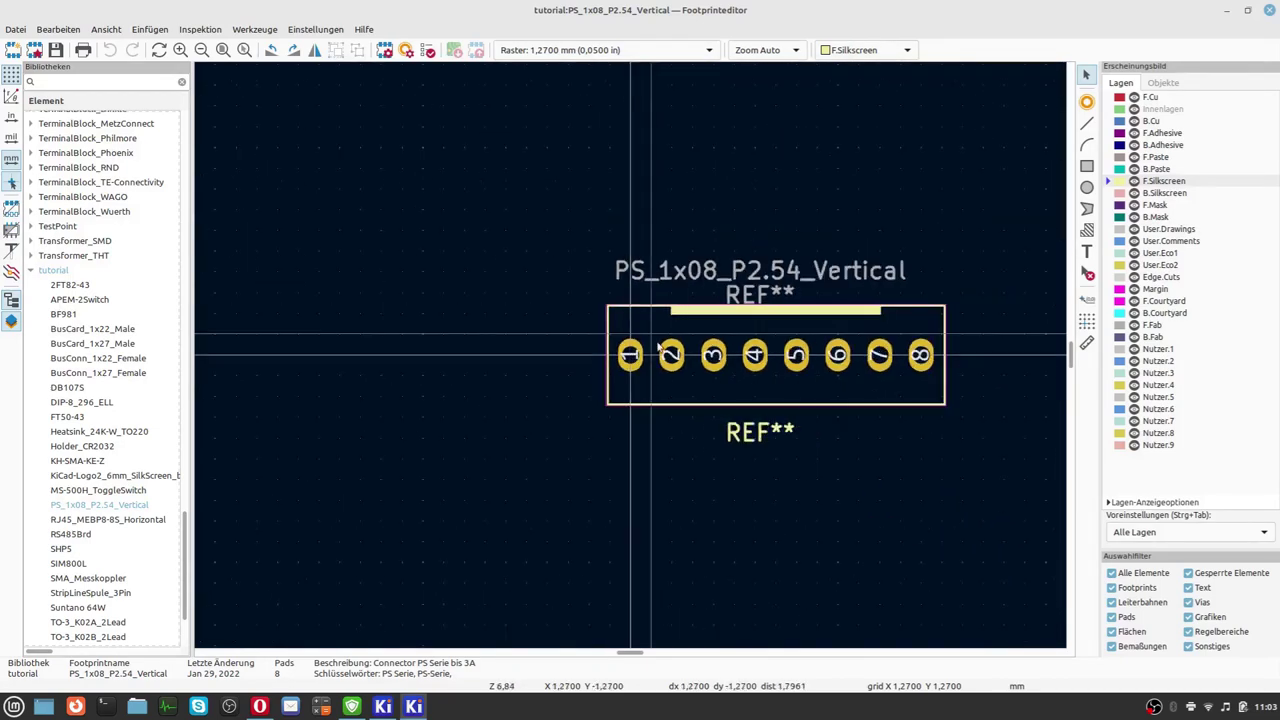
{"action": "scroll", "coordinate": [671, 352], "scroll_direction": "up", "scroll_amount": 2}
{"action": "scroll", "coordinate": [671, 350], "scroll_direction": "up", "scroll_amount": 2}
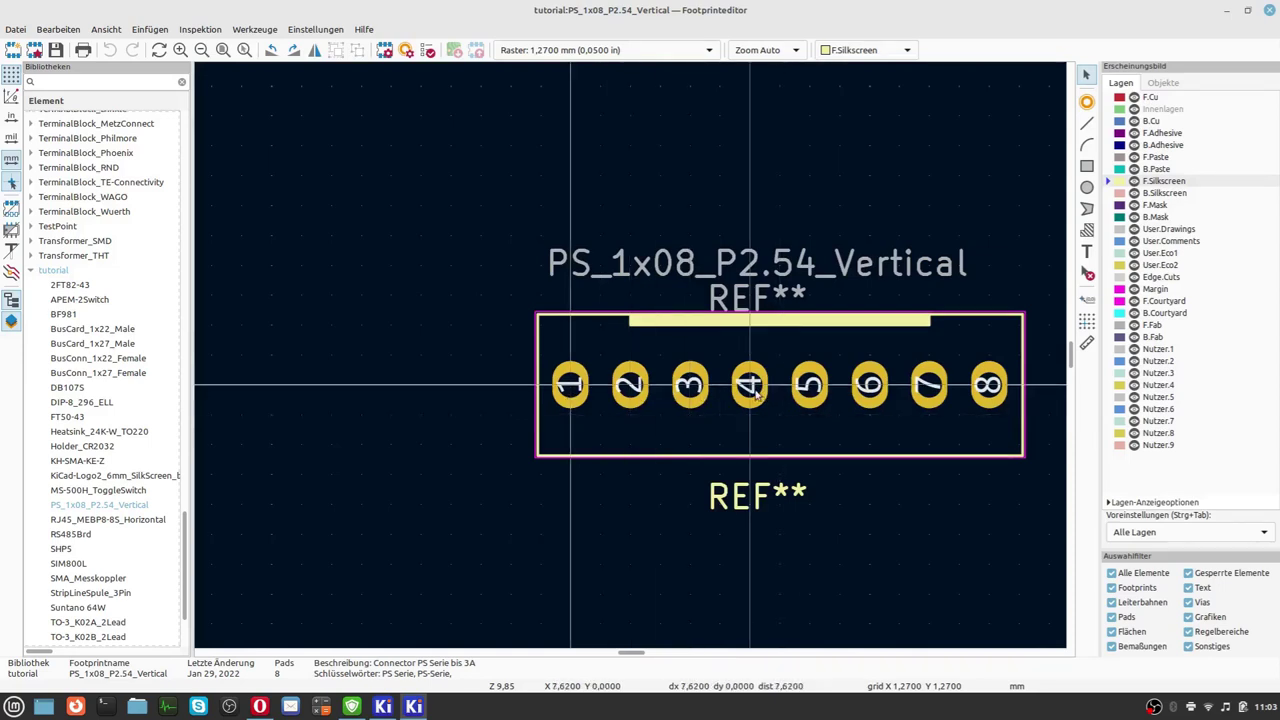
{"action": "left_click", "coordinate": [1089, 304]}
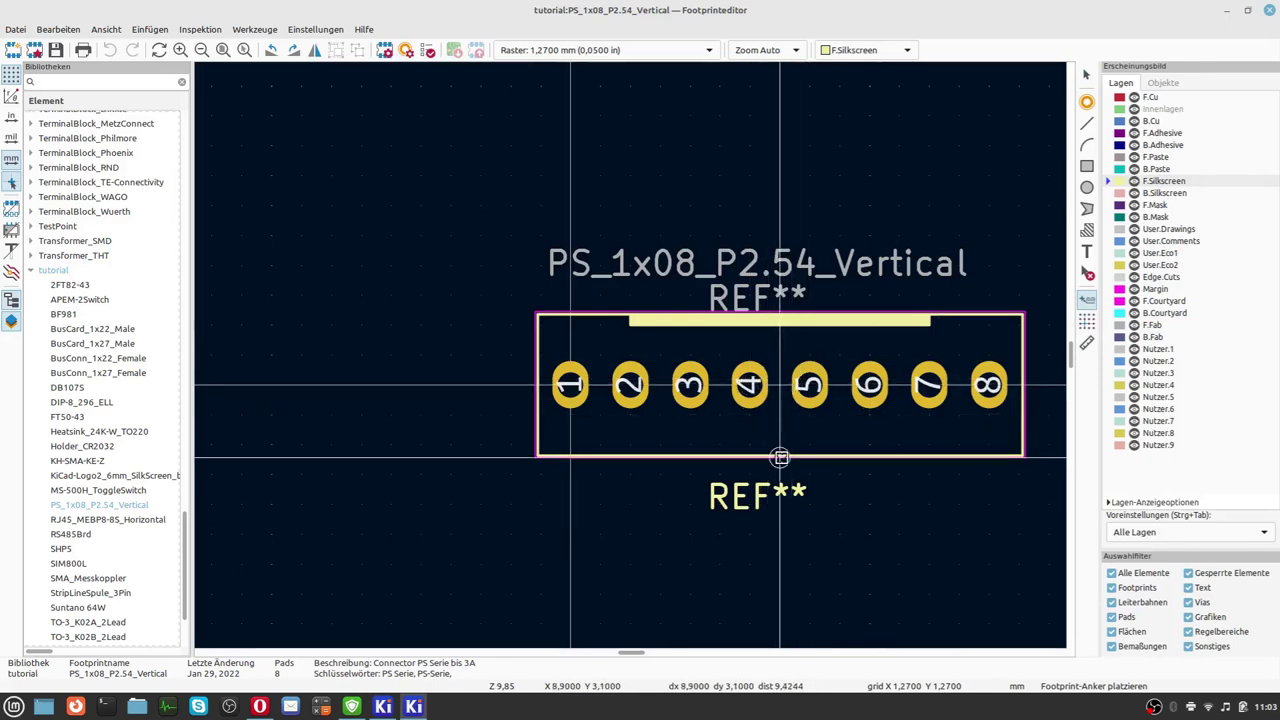
{"action": "left_click", "coordinate": [780, 457]}
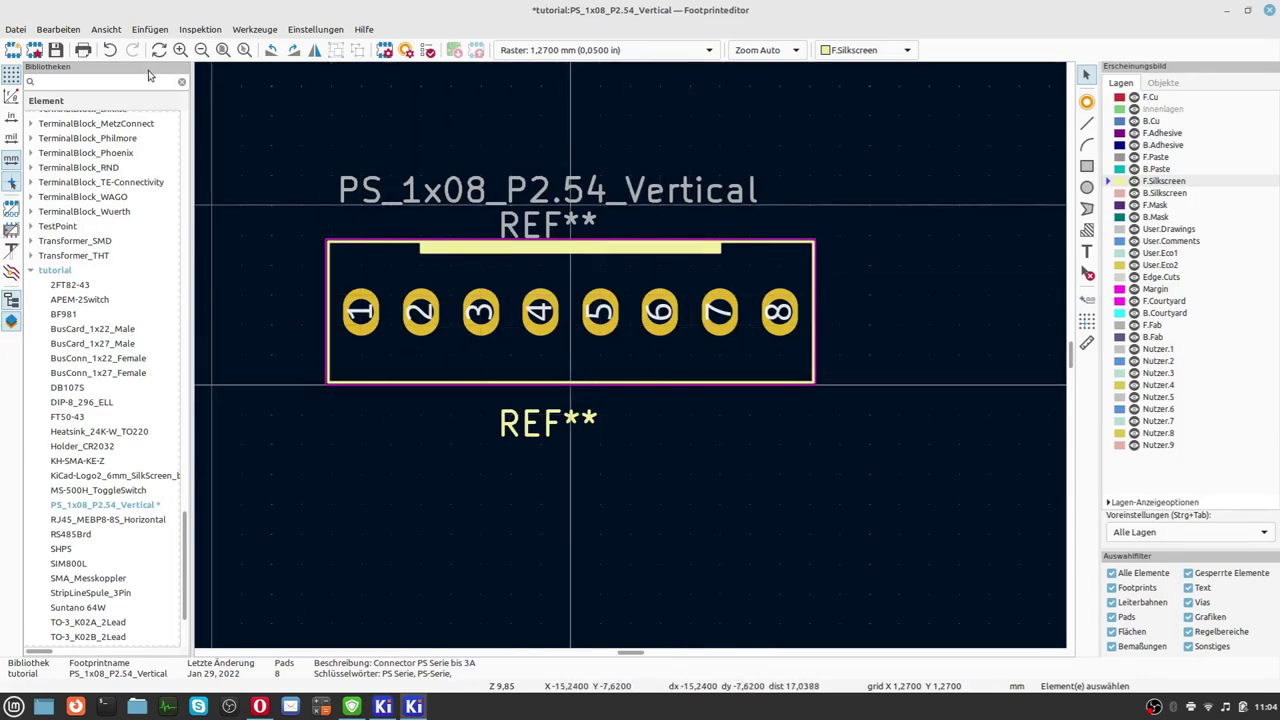
{"action": "left_click", "coordinate": [110, 50]}
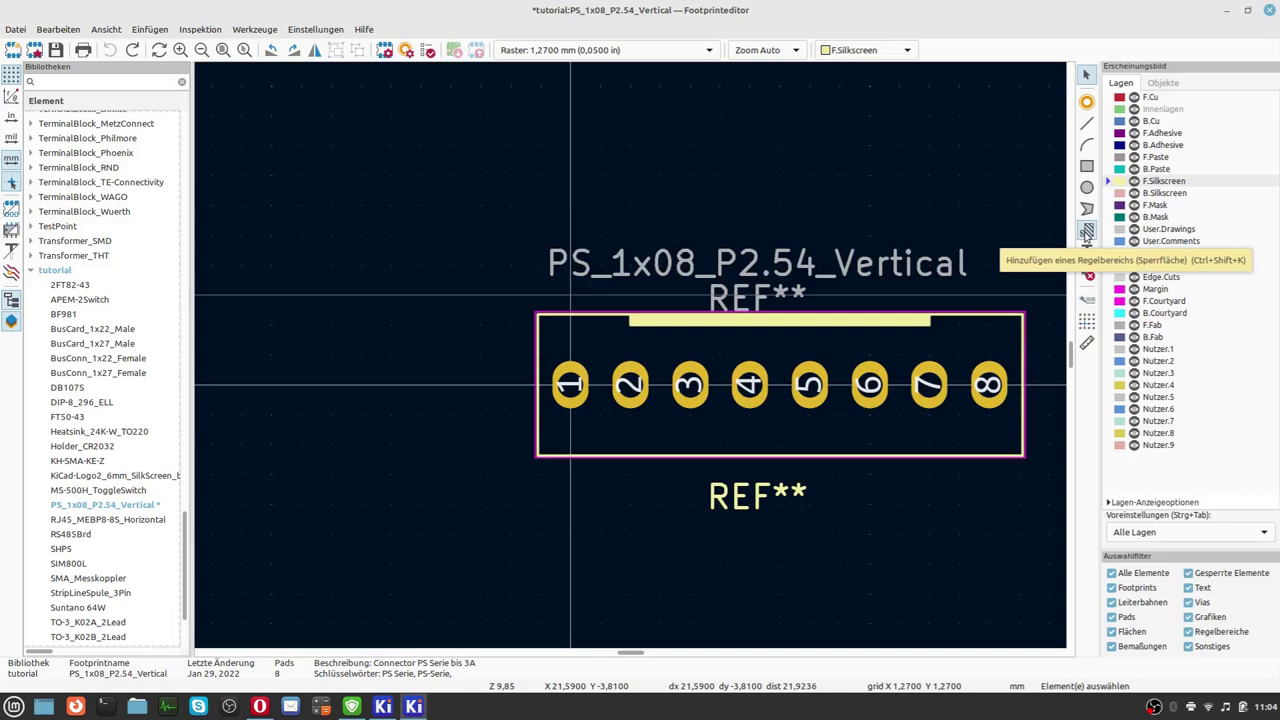
{"action": "left_click", "coordinate": [1087, 231]}
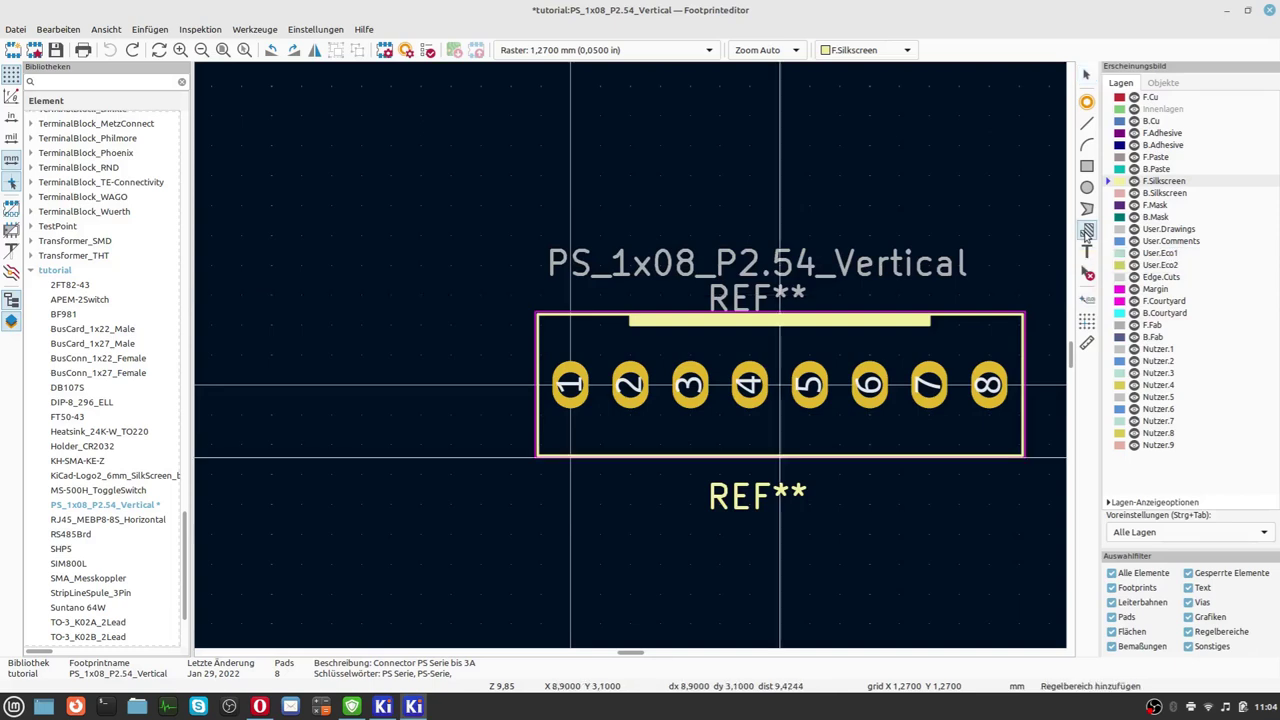
{"action": "left_click", "coordinate": [417, 283]}
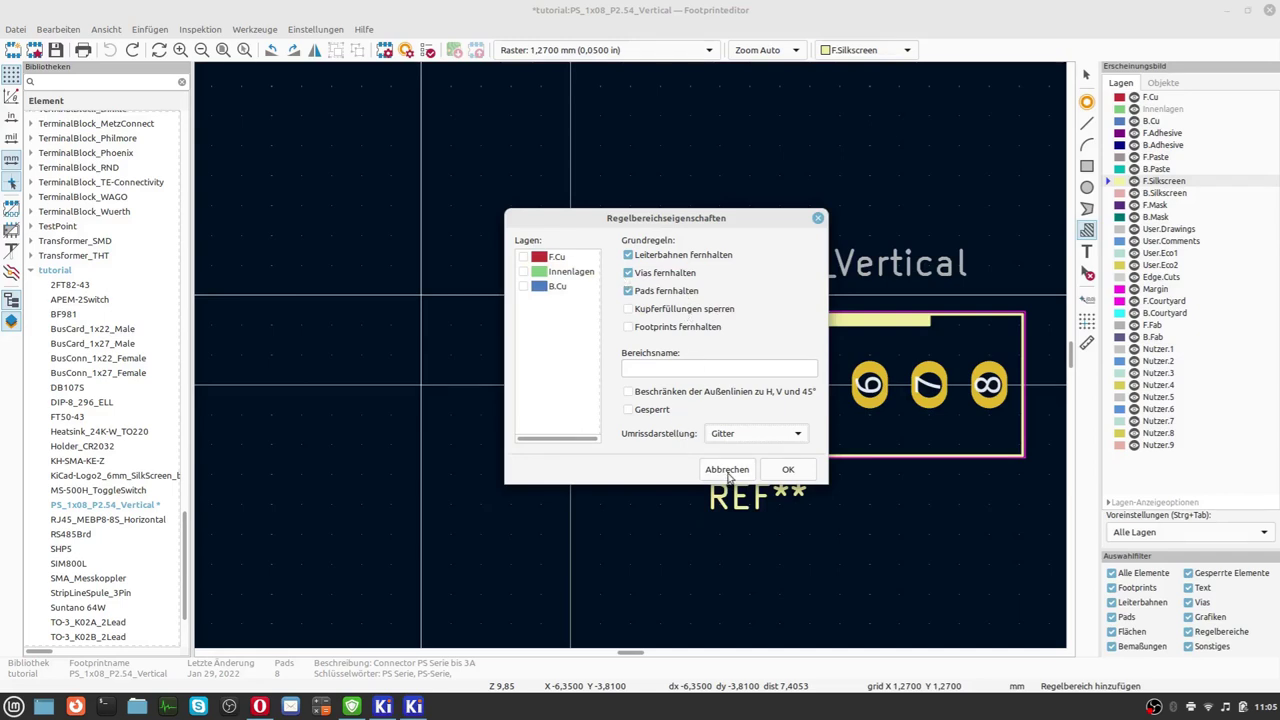
{"action": "left_click", "coordinate": [727, 470]}
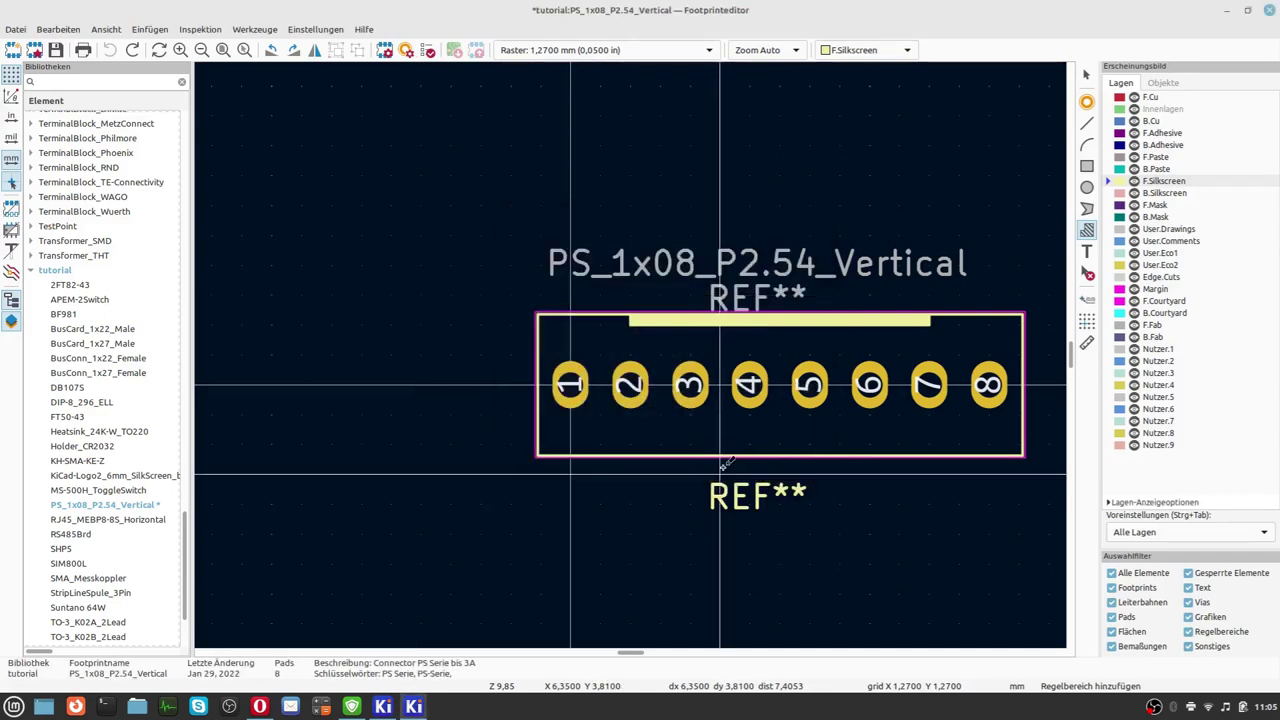
{"action": "right_click", "coordinate": [480, 357]}
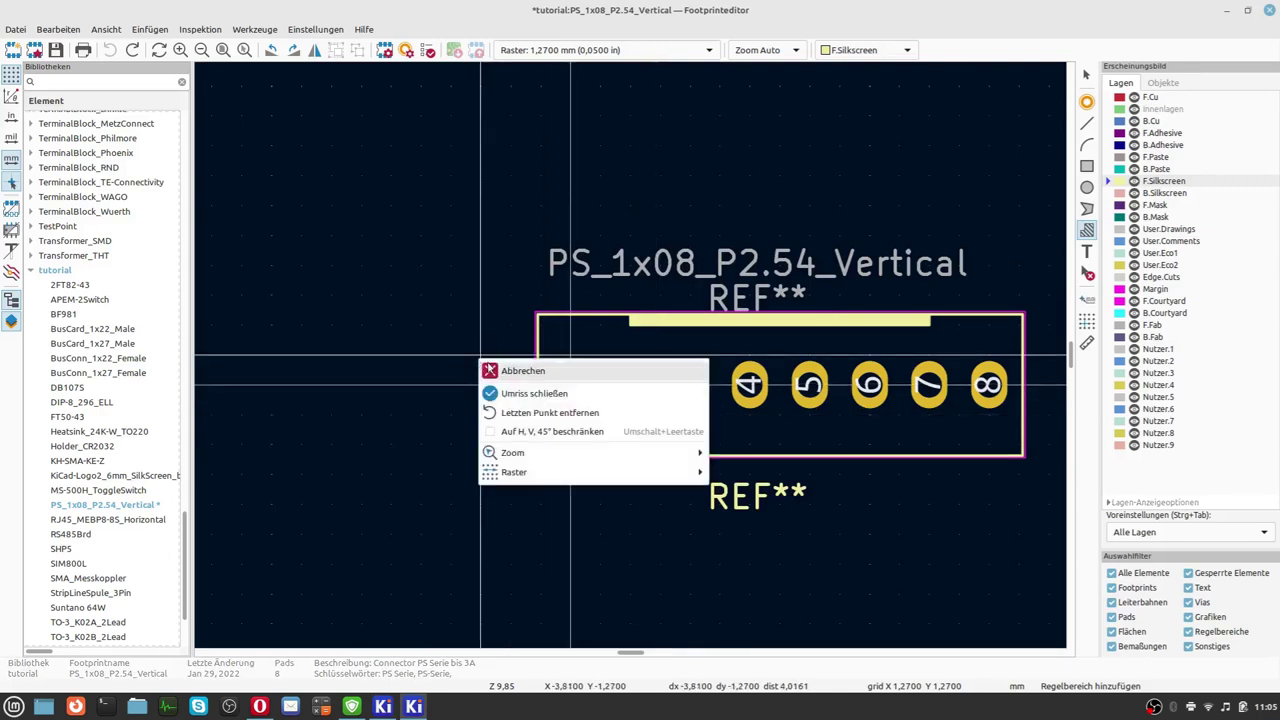
{"action": "left_click", "coordinate": [488, 366]}
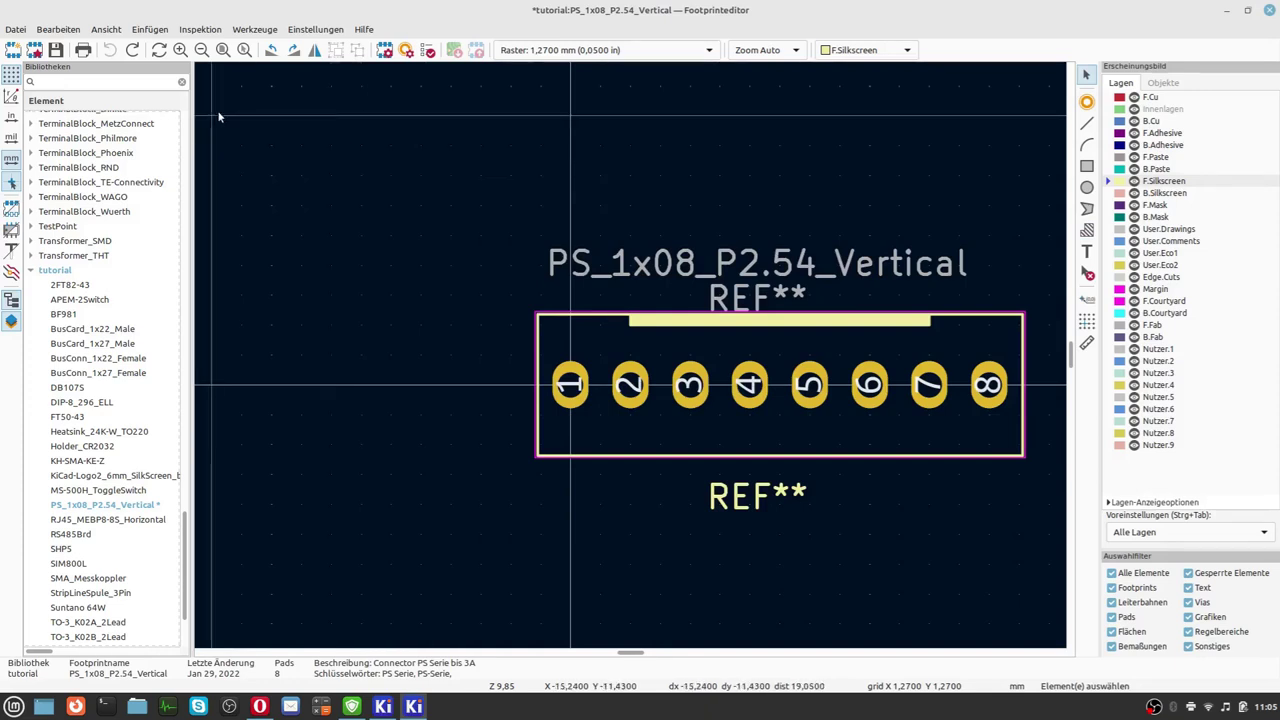
- Save the edited PS_1x08_P2.54_Vertical footprint in the tutorial library
{"action": "scroll", "coordinate": [220, 117], "scroll_direction": "down", "scroll_amount": 1}
{"action": "scroll", "coordinate": [630, 358], "scroll_direction": "down", "scroll_amount": 1}
{"action": "scroll", "coordinate": [630, 358], "scroll_direction": "down", "scroll_amount": 1}
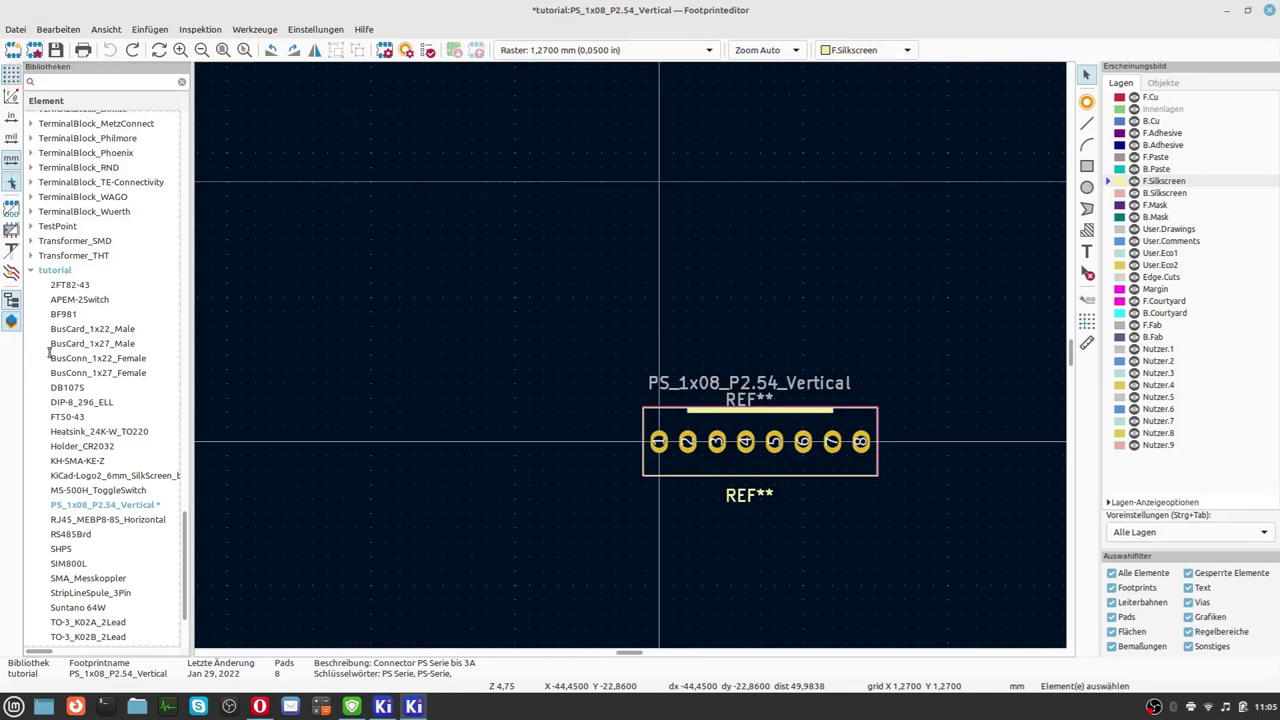
{"action": "left_click", "coordinate": [57, 270]}
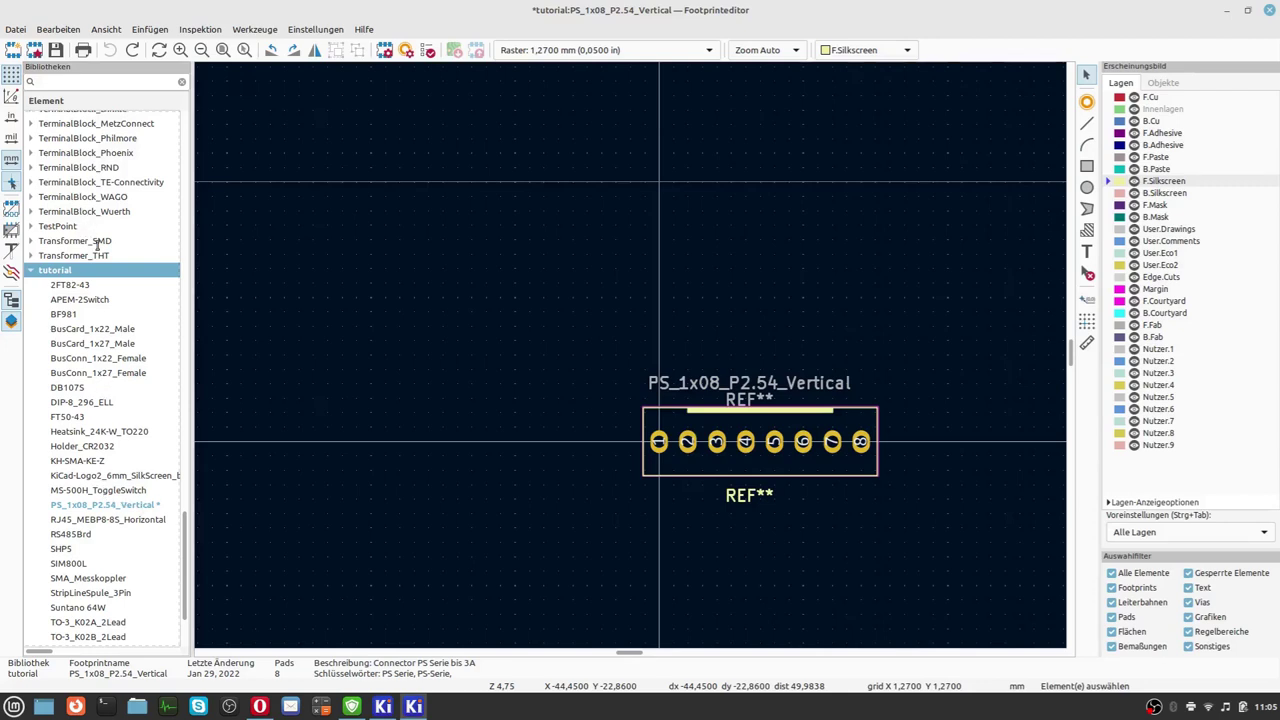
{"action": "left_click", "coordinate": [56, 49]}
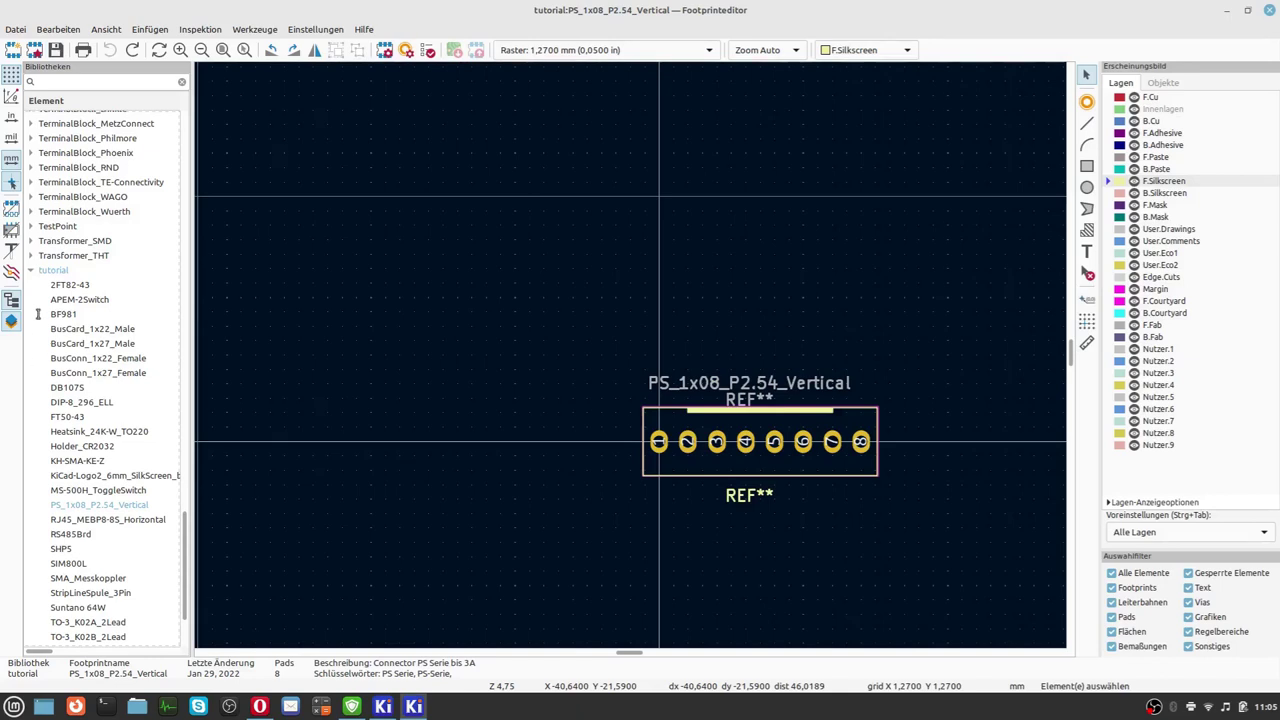
- Start the footprint wizard for the tutorial library with the S-DIP generator
{"action": "left_click", "coordinate": [40, 272]}
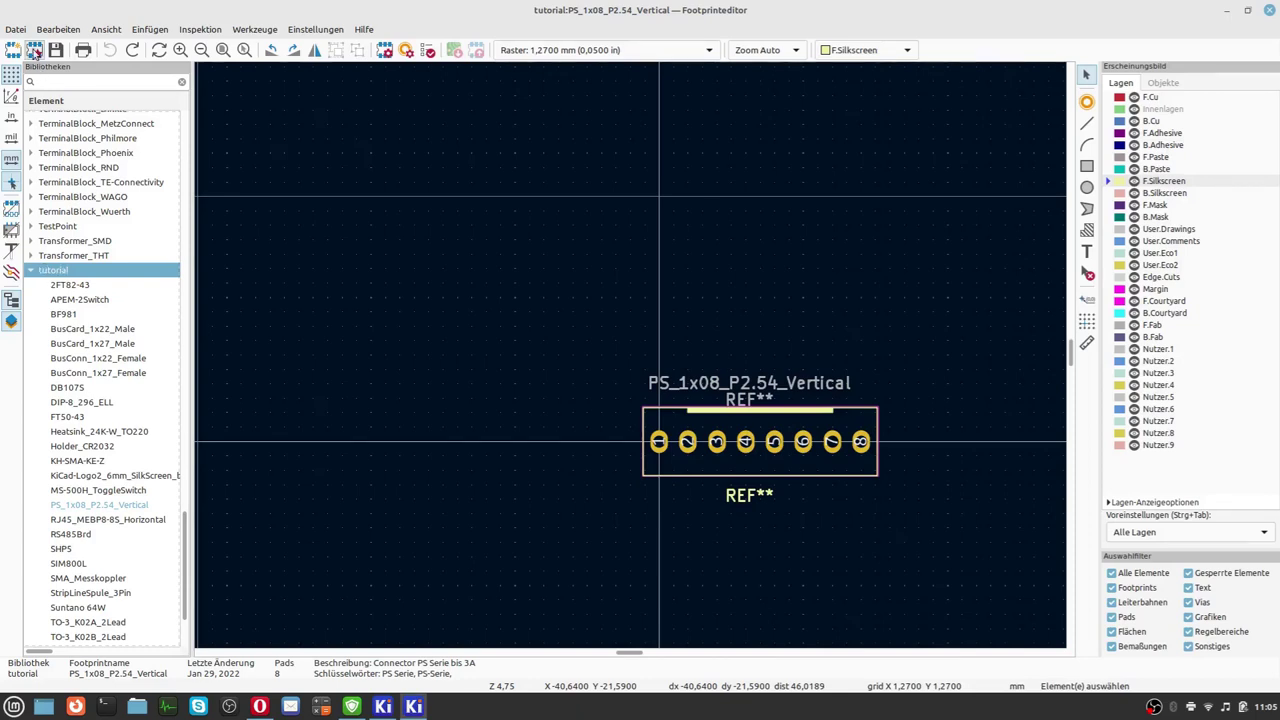
{"action": "left_click", "coordinate": [34, 50]}
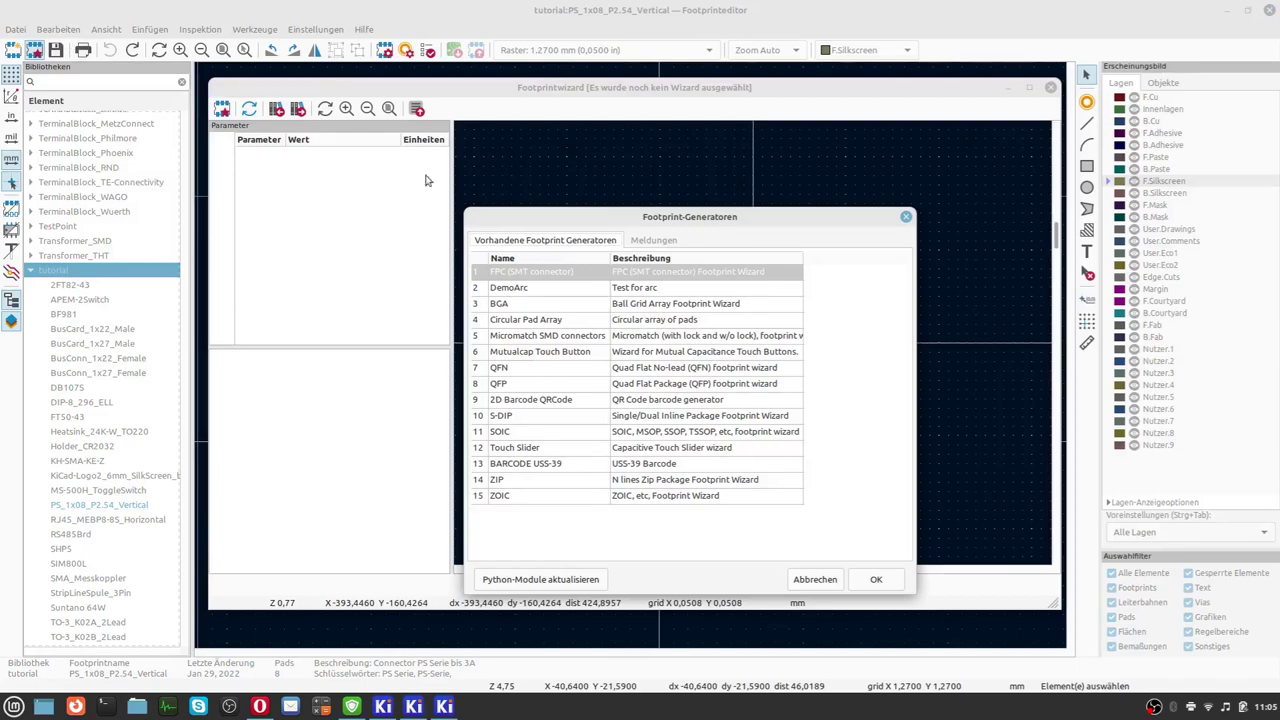
{"action": "left_click", "coordinate": [520, 416]}
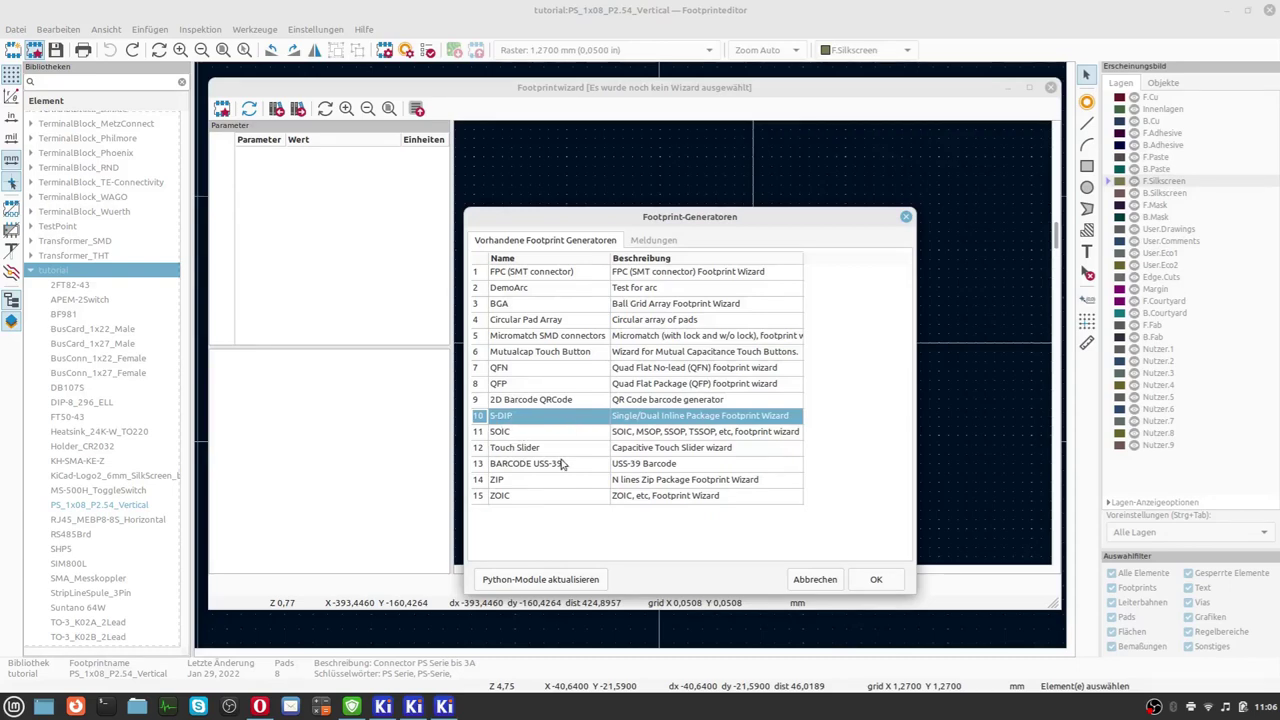
{"action": "left_click", "coordinate": [870, 582]}
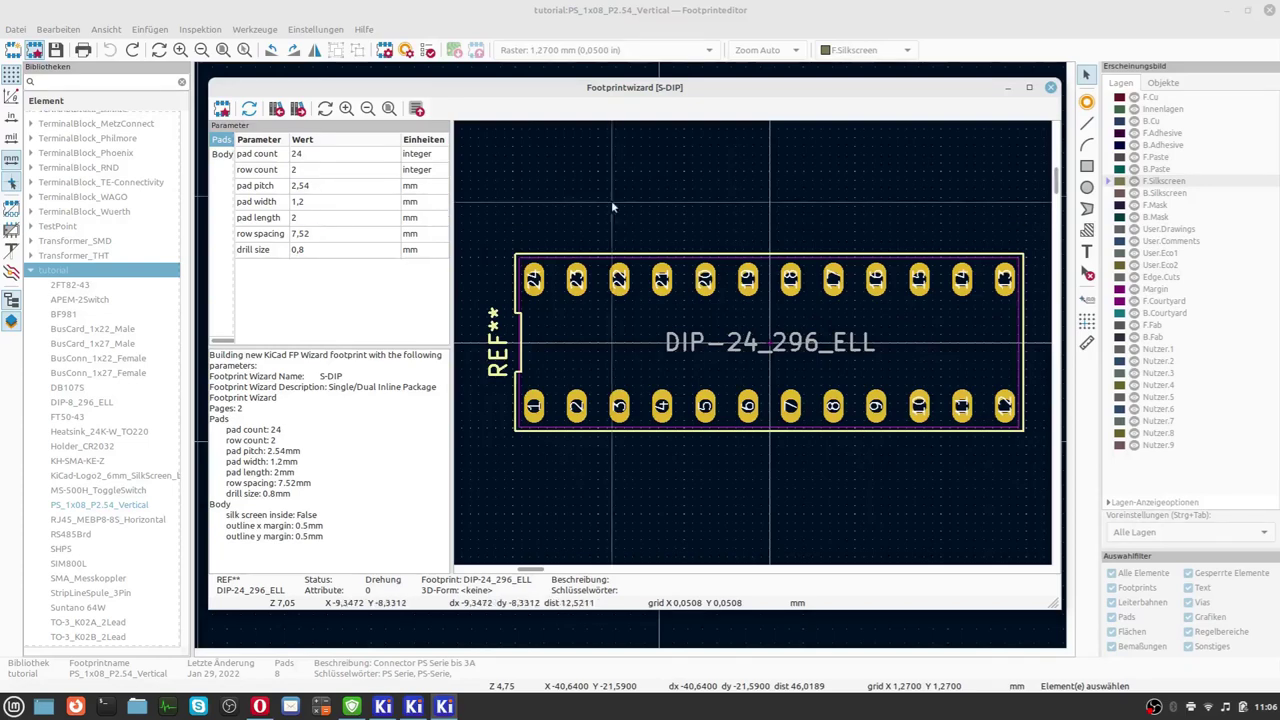
- Maximize the footprint wizard window and widen its parameter area
{"action": "left_click_drag", "start_coordinate": [553, 90], "coordinate": [492, 34]}
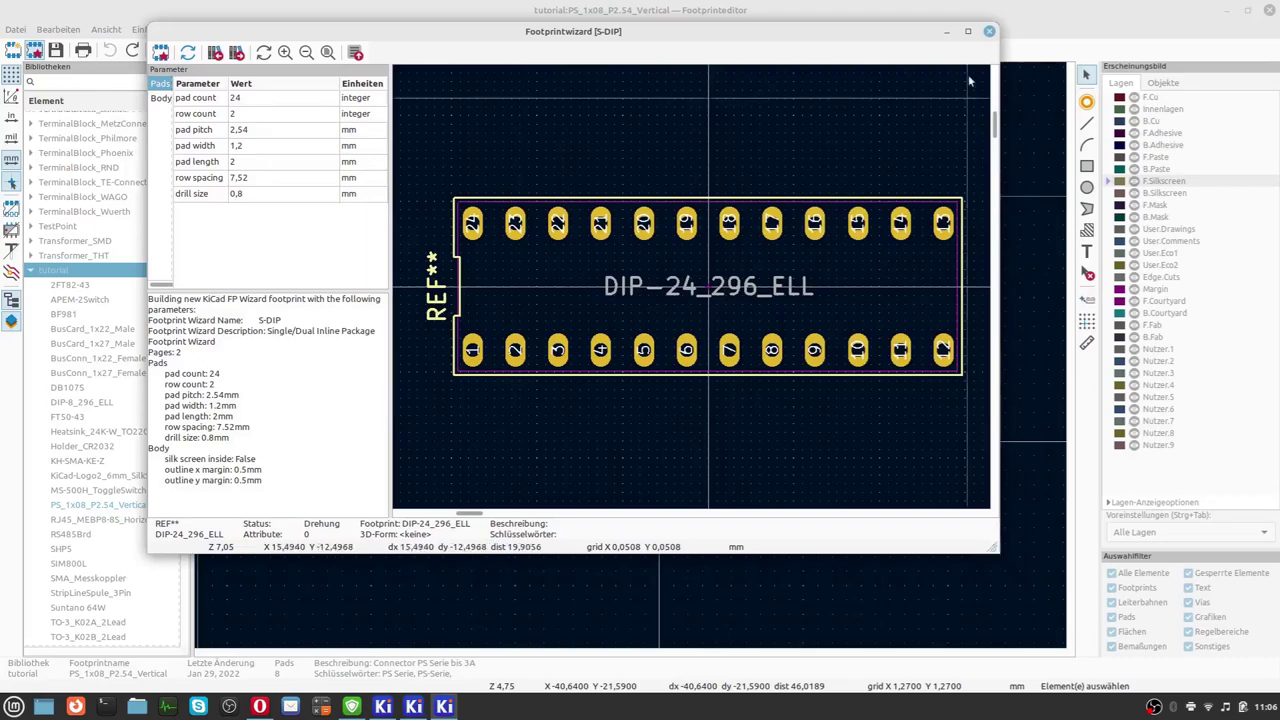
{"action": "left_click", "coordinate": [968, 31]}
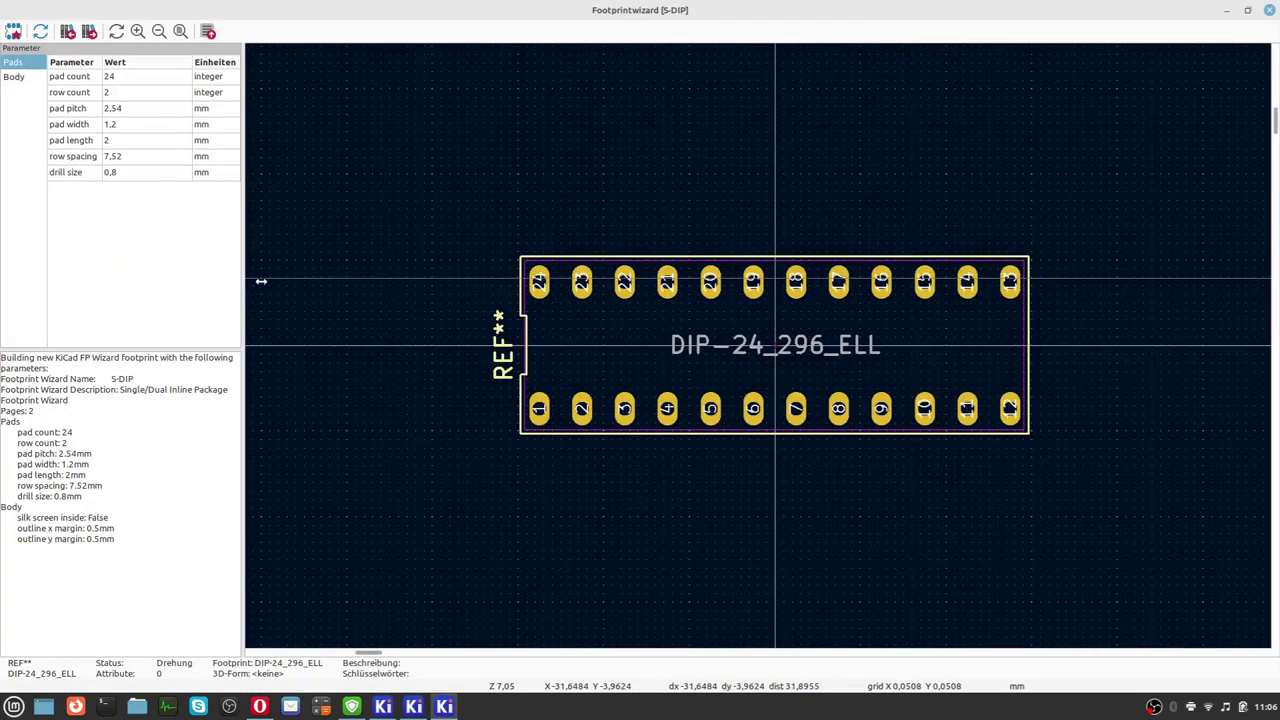
{"action": "left_click_drag", "start_coordinate": [365, 287], "coordinate": [364, 288]}
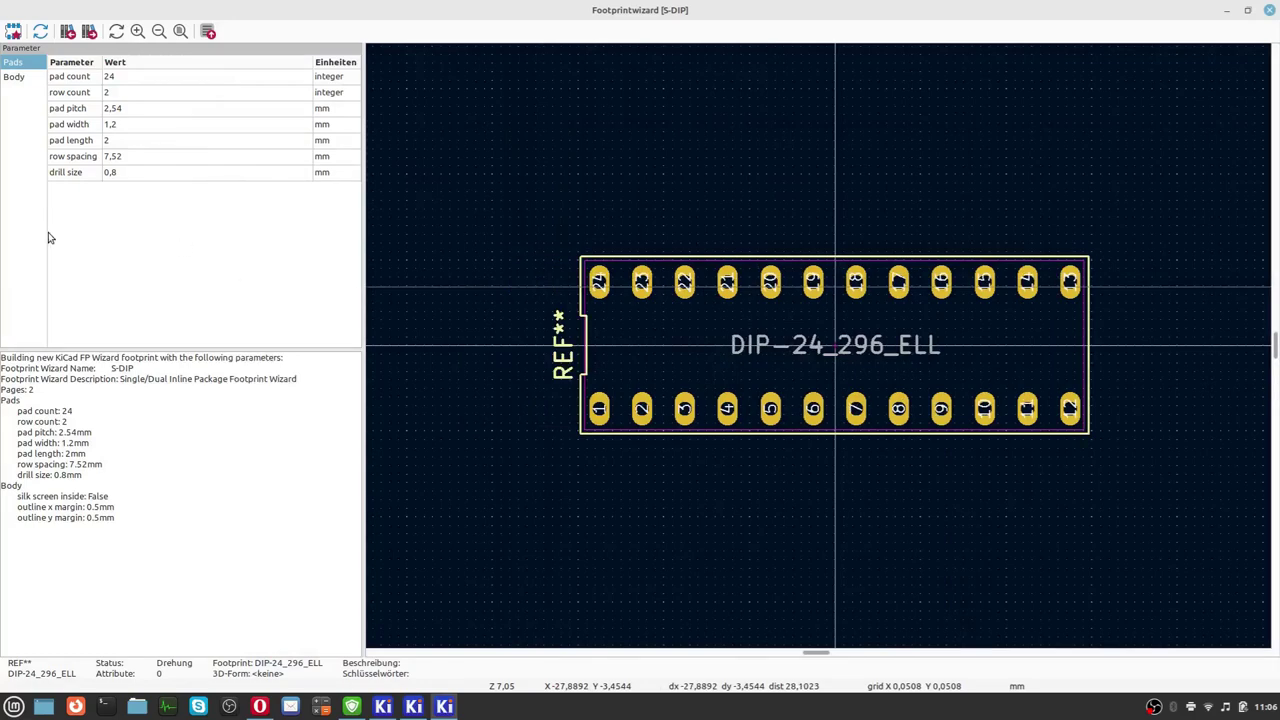
- Set the pad count to 8, try a row count of 3, and set the row count back to 2
{"action": "left_click", "coordinate": [152, 76]}
{"action": "type", "text": "8"}
{"action": "left_click", "coordinate": [151, 91]}
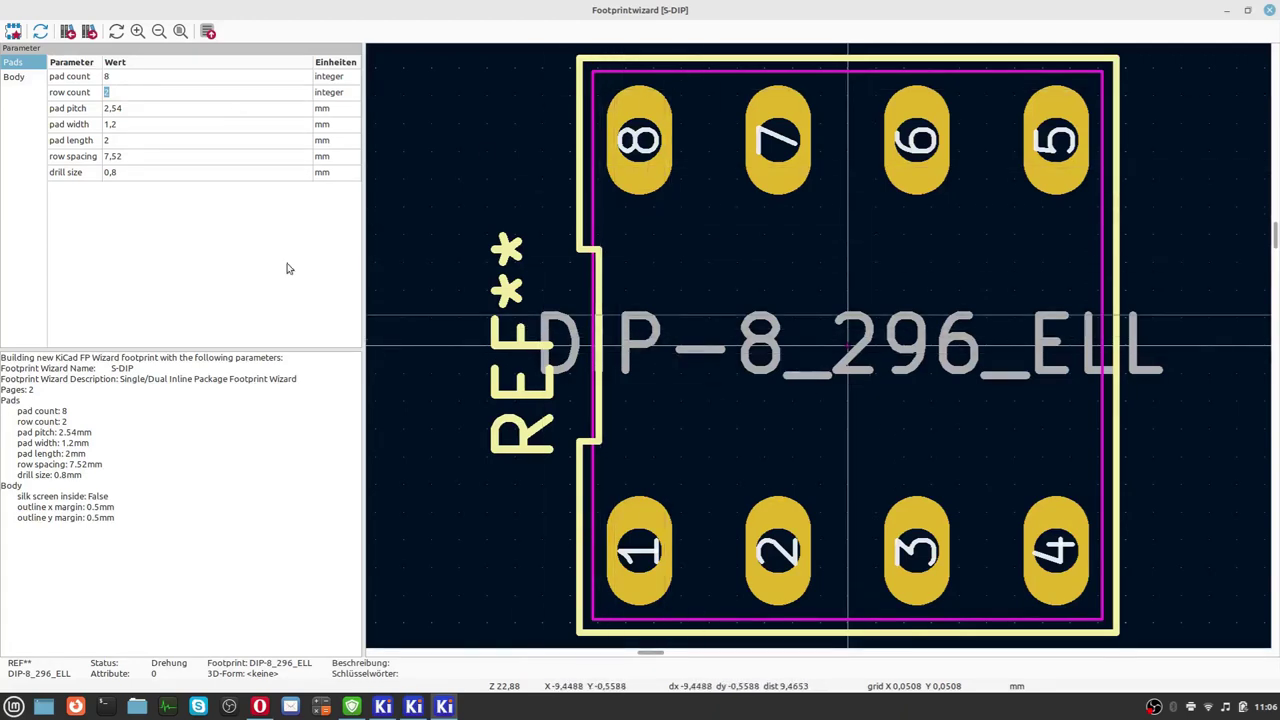
{"action": "left_click", "coordinate": [160, 110]}
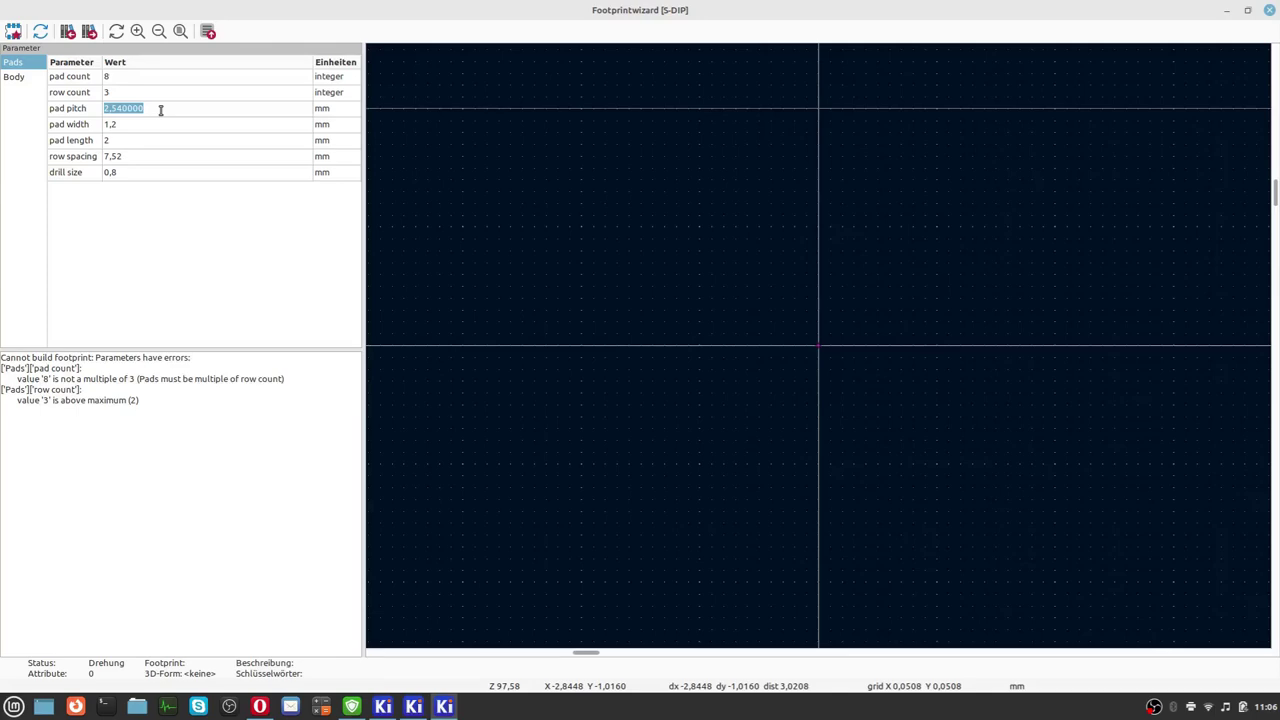
{"action": "left_click", "coordinate": [142, 91]}
{"action": "type", "text": "2"}
- Set the pad pitch to 2 mm and the row spacing to 9 mm
{"action": "left_click", "coordinate": [155, 140]}
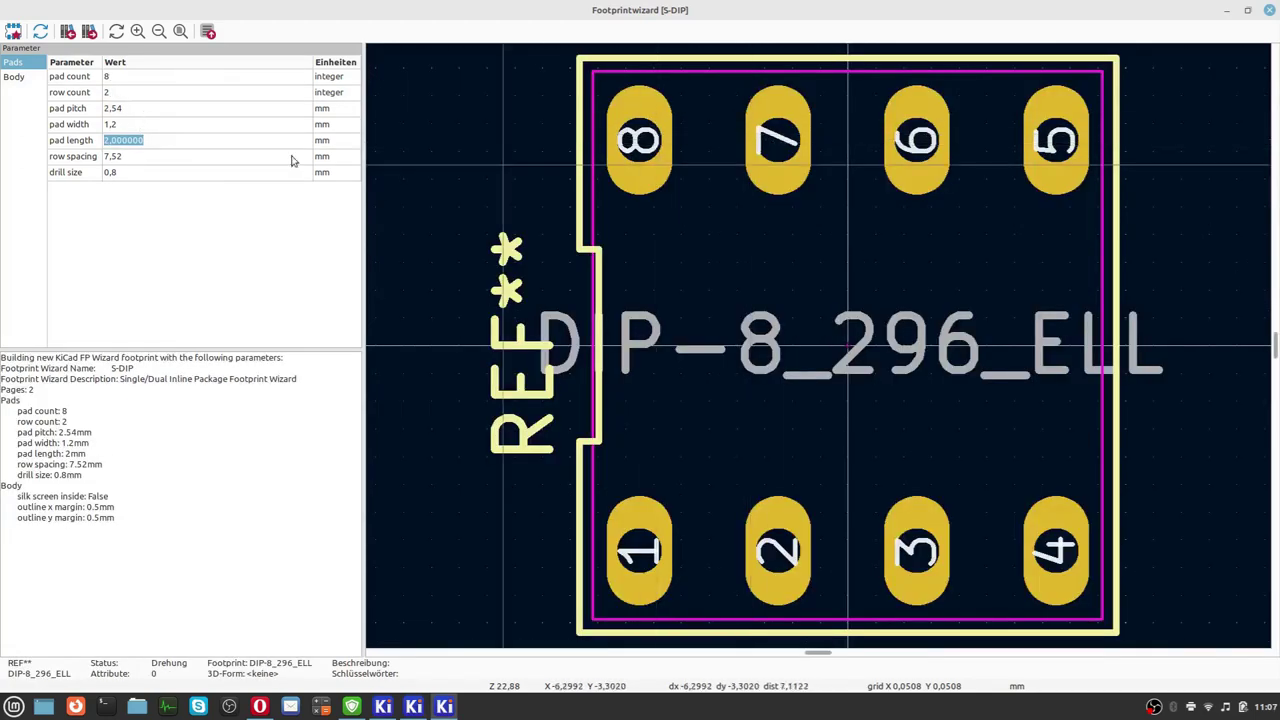
{"action": "left_click", "coordinate": [176, 108]}
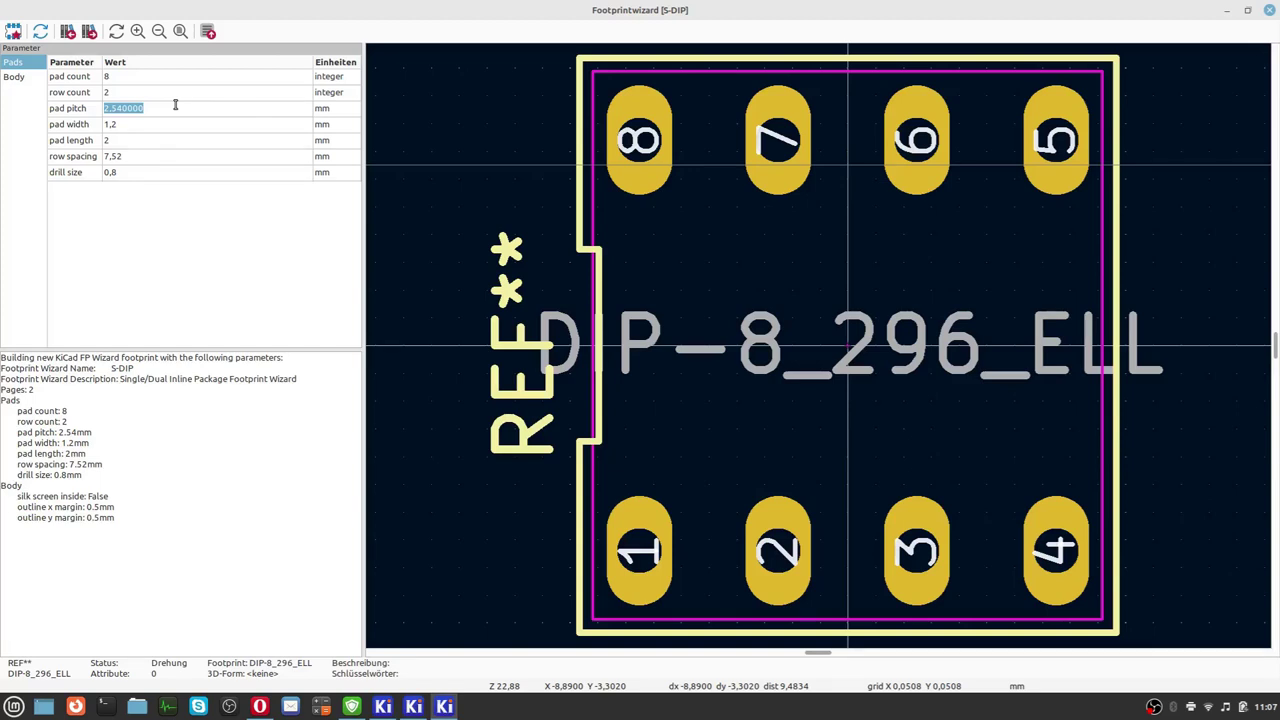
{"action": "type", "text": "2"}
{"action": "left_click", "coordinate": [174, 129]}
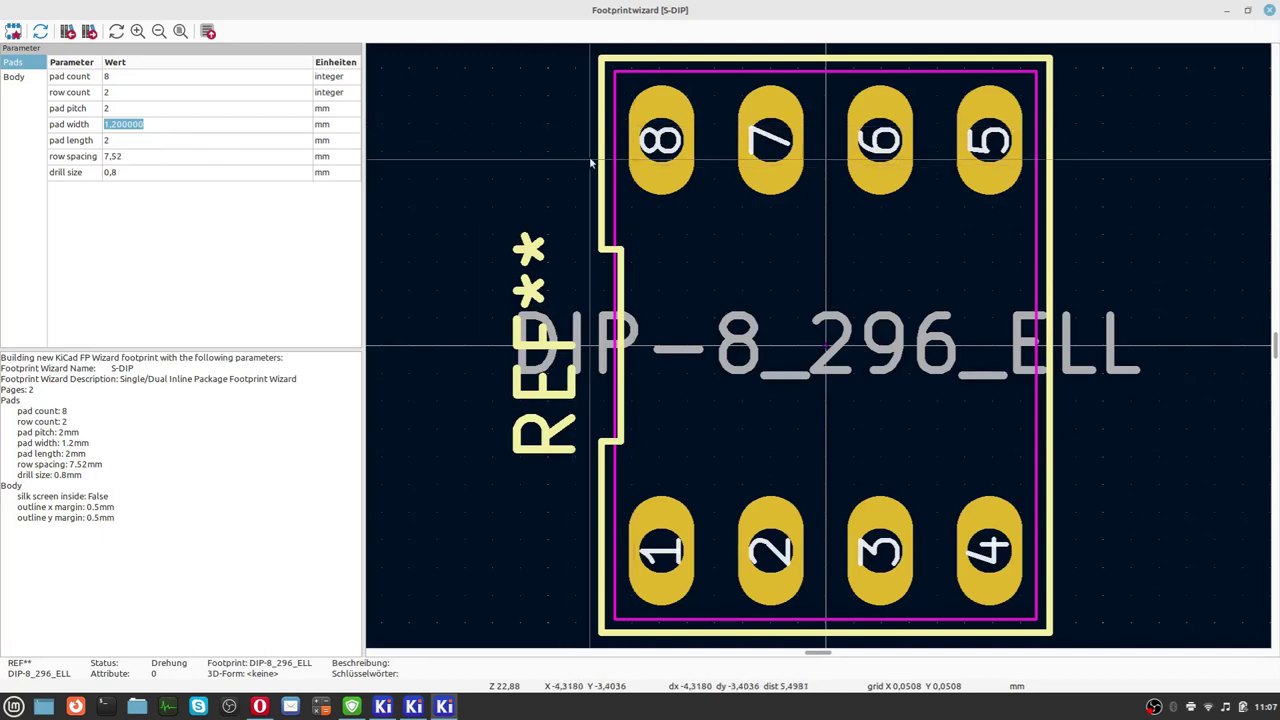
{"action": "double_click", "coordinate": [110, 157]}
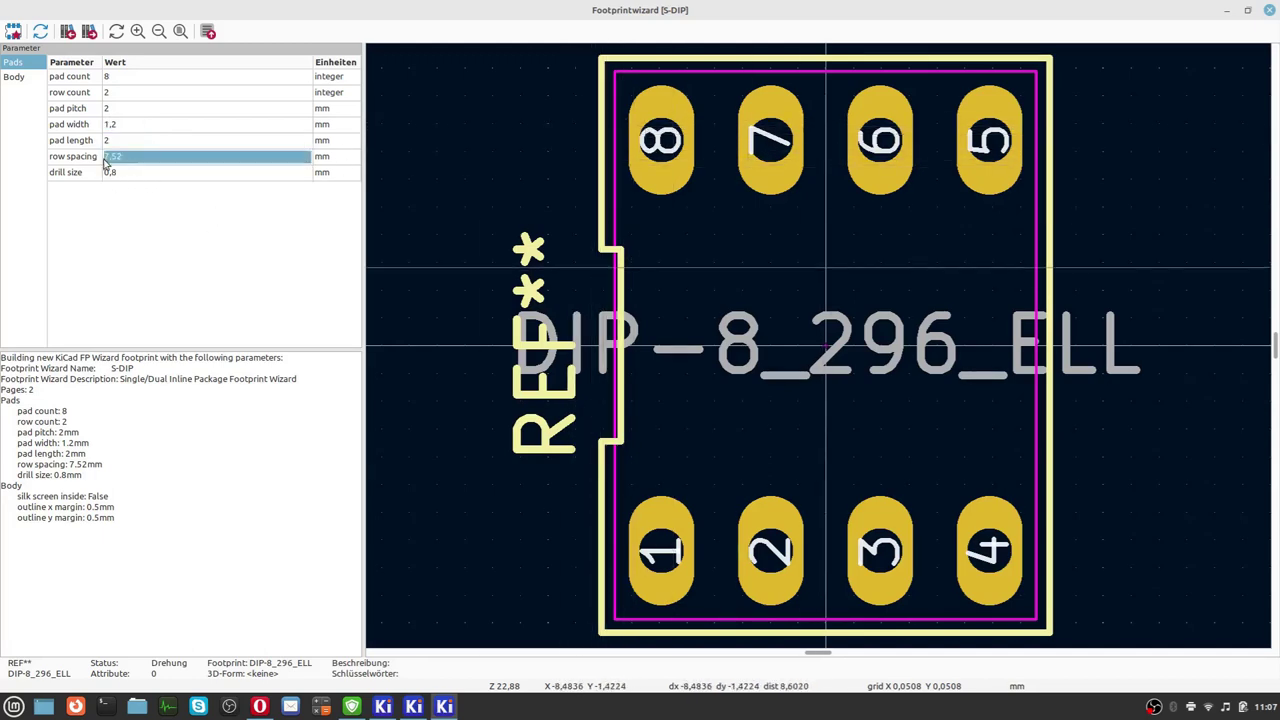
{"action": "type", "text": "9"}
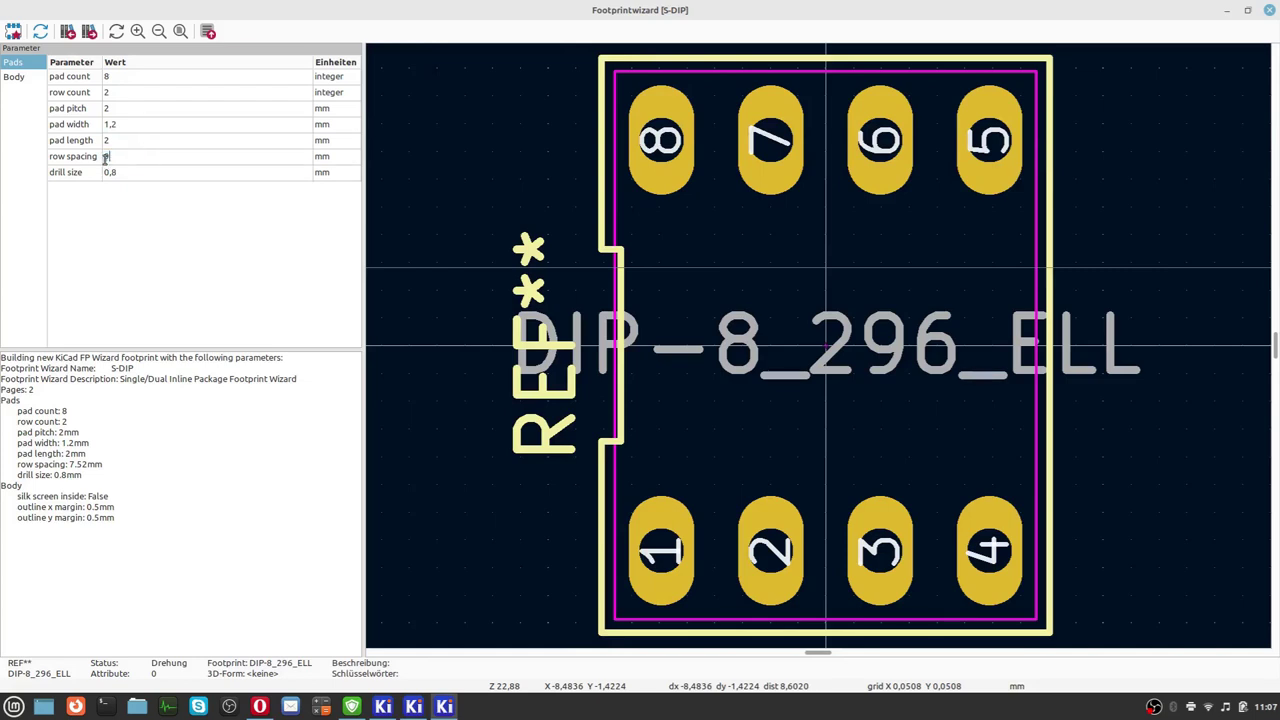
{"action": "left_click", "coordinate": [150, 188]}
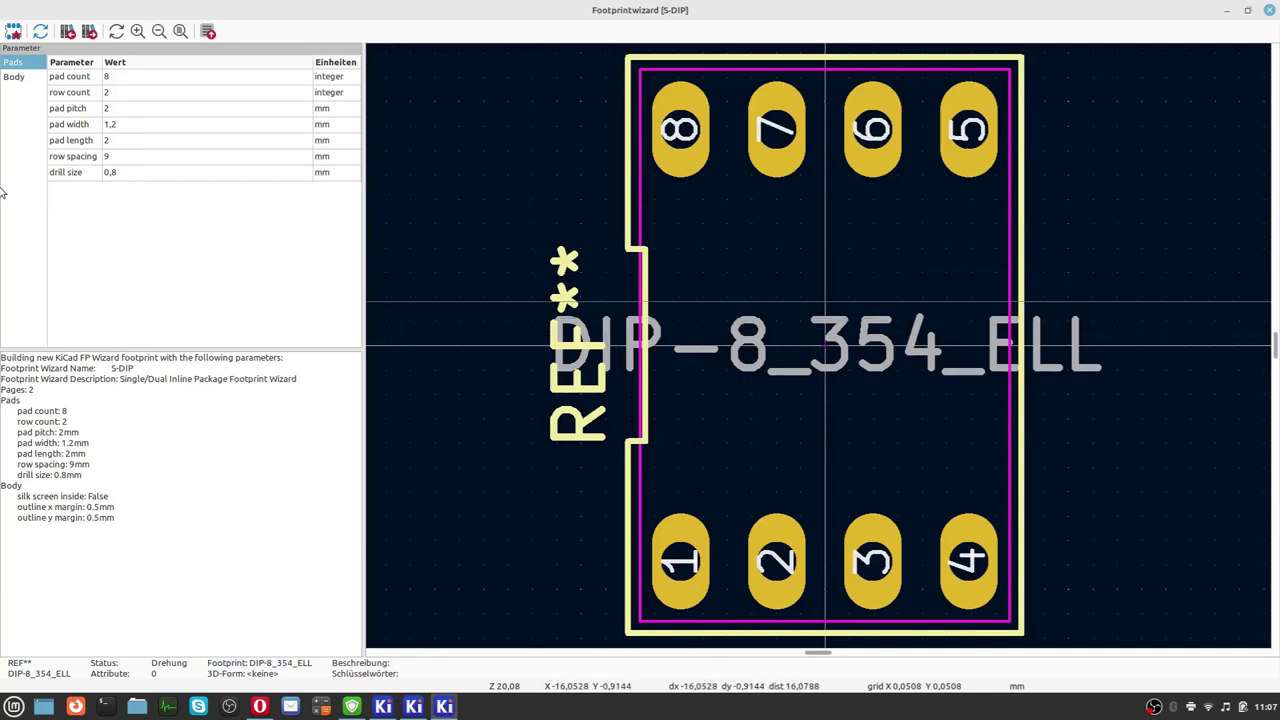
- Review the Body parameters and export the generated DIP footprint to the footprint editor
{"action": "left_click", "coordinate": [14, 77]}
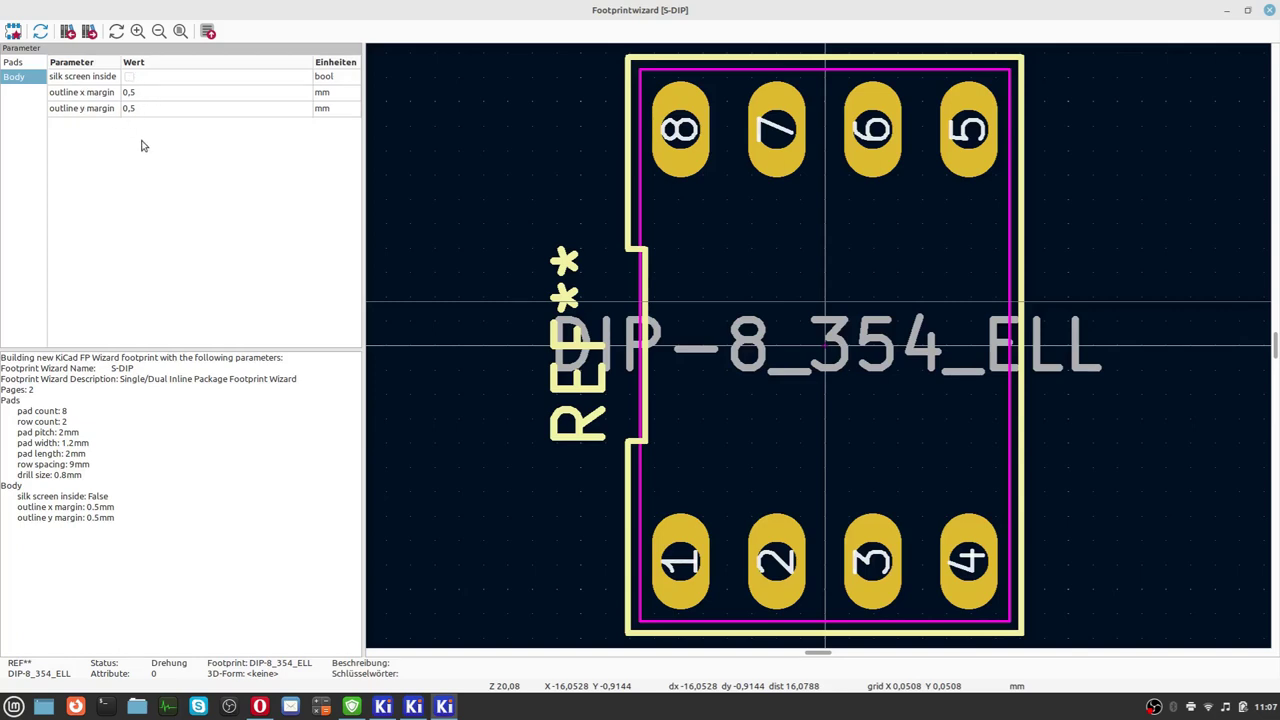
{"action": "left_click", "coordinate": [20, 63]}
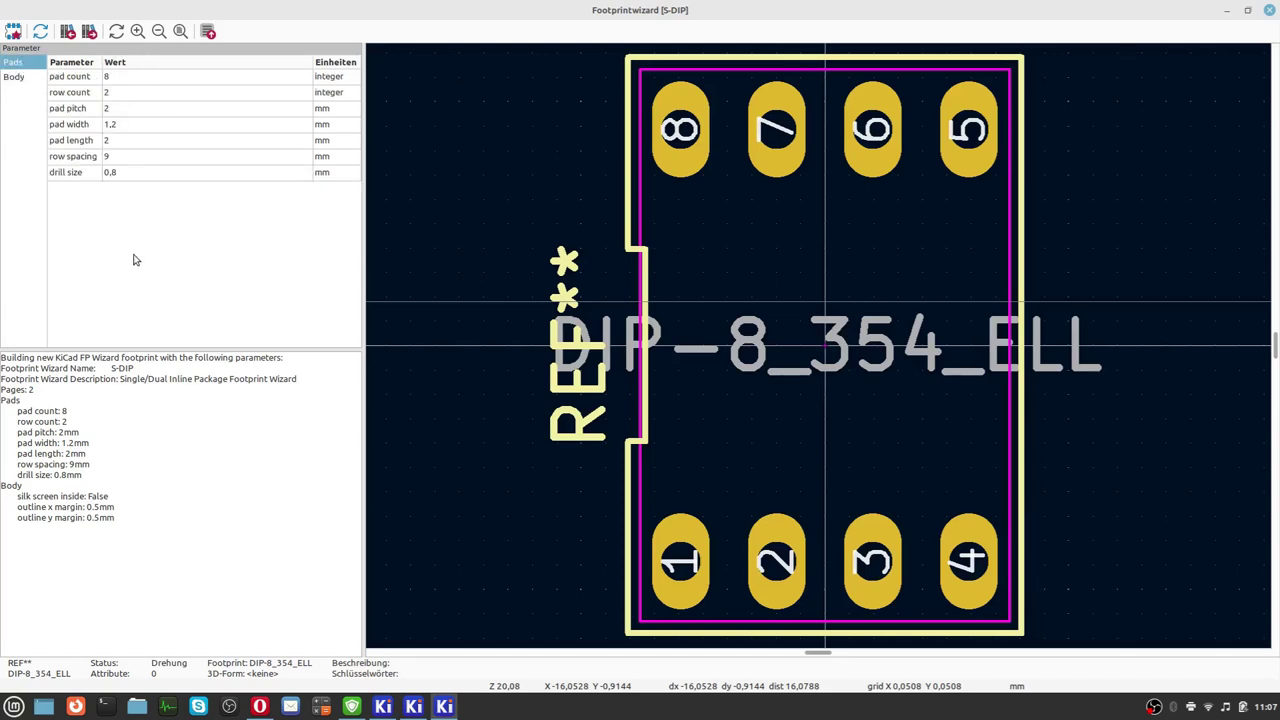
{"action": "left_click", "coordinate": [208, 33]}
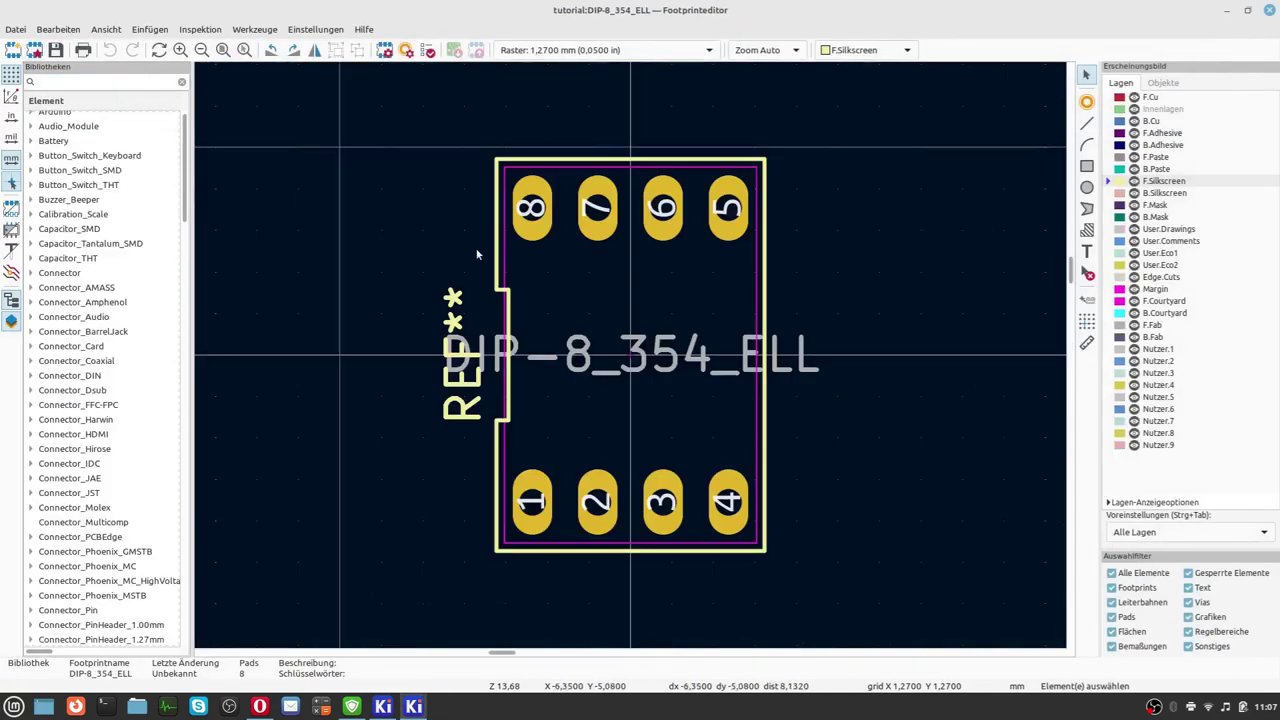
- Locate the newly generated DIP footprint in the tutorial library
{"action": "scroll", "coordinate": [458, 249], "scroll_direction": "down", "scroll_amount": 2}
{"action": "scroll", "coordinate": [629, 358], "scroll_direction": "down", "scroll_amount": 1}
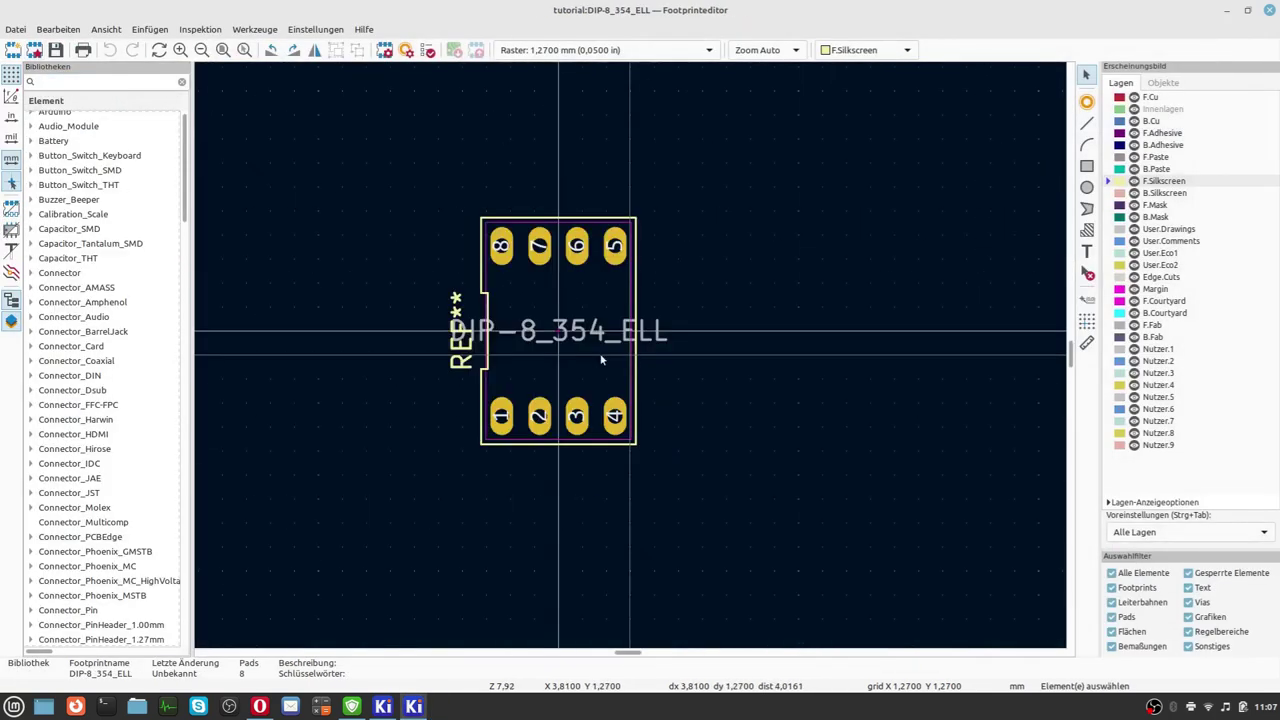
{"action": "scroll", "coordinate": [116, 400], "scroll_direction": "down", "scroll_amount": 20}
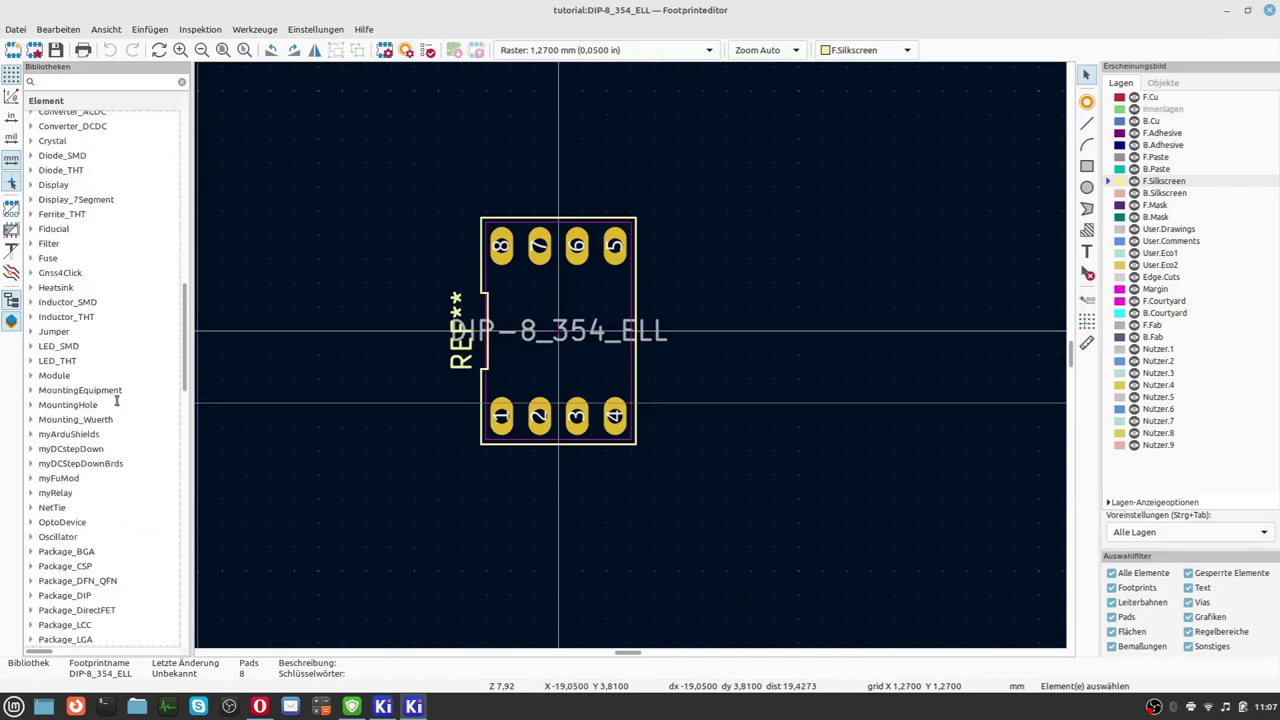
{"action": "scroll", "coordinate": [116, 400], "scroll_direction": "down", "scroll_amount": 6}
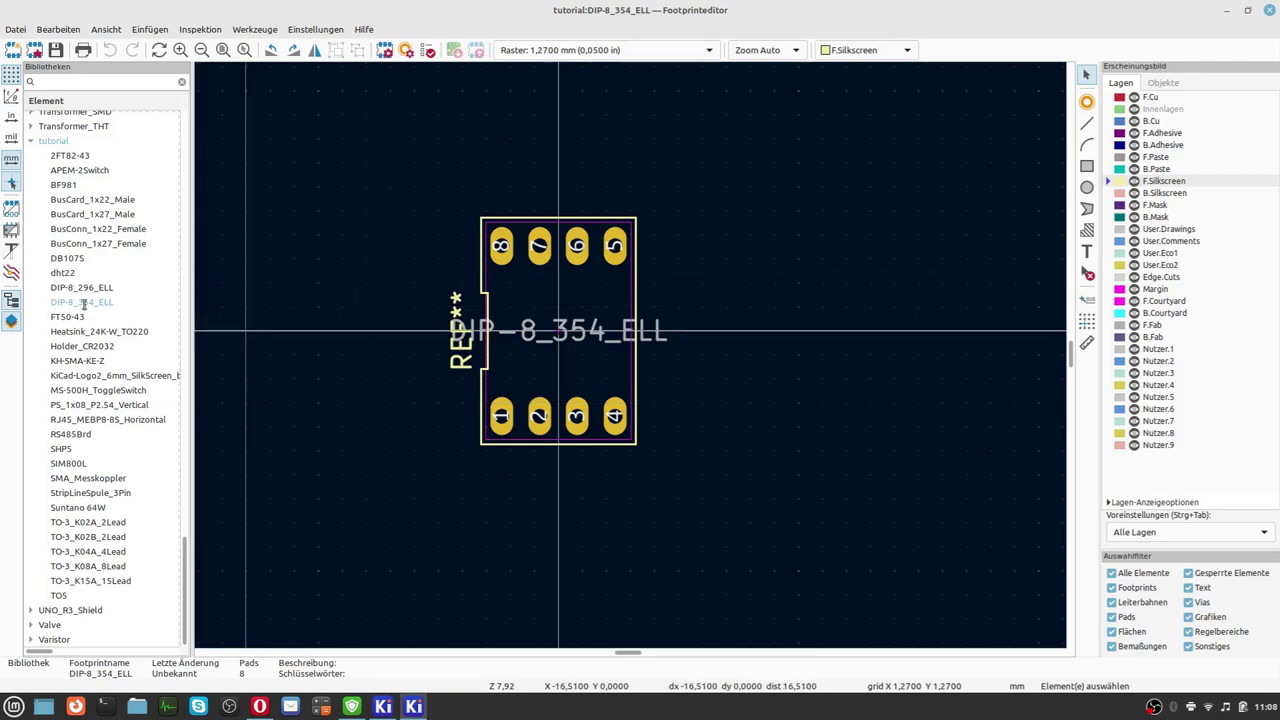
- Examine pad 7's general, clearance override and custom shape properties in the generated DIP footprint, leaving them unmodified
{"action": "scroll", "coordinate": [575, 376], "scroll_direction": "up", "scroll_amount": 2}
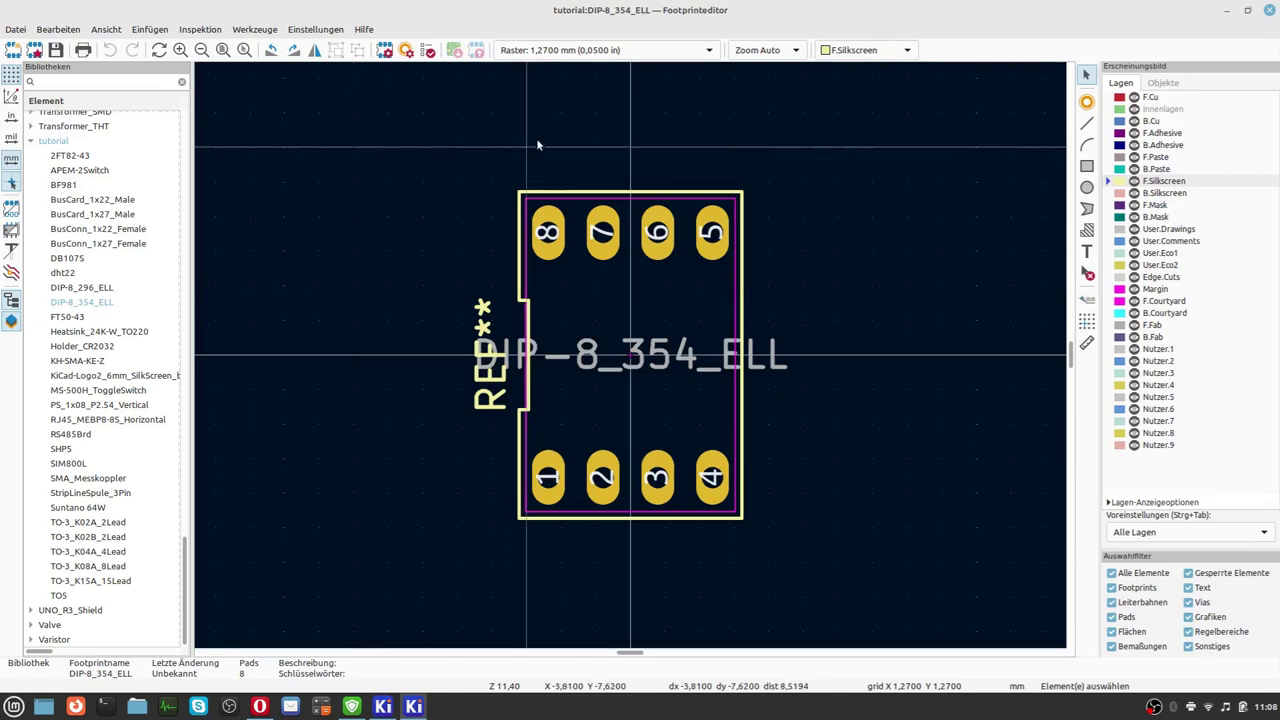
{"action": "left_click", "coordinate": [596, 250]}
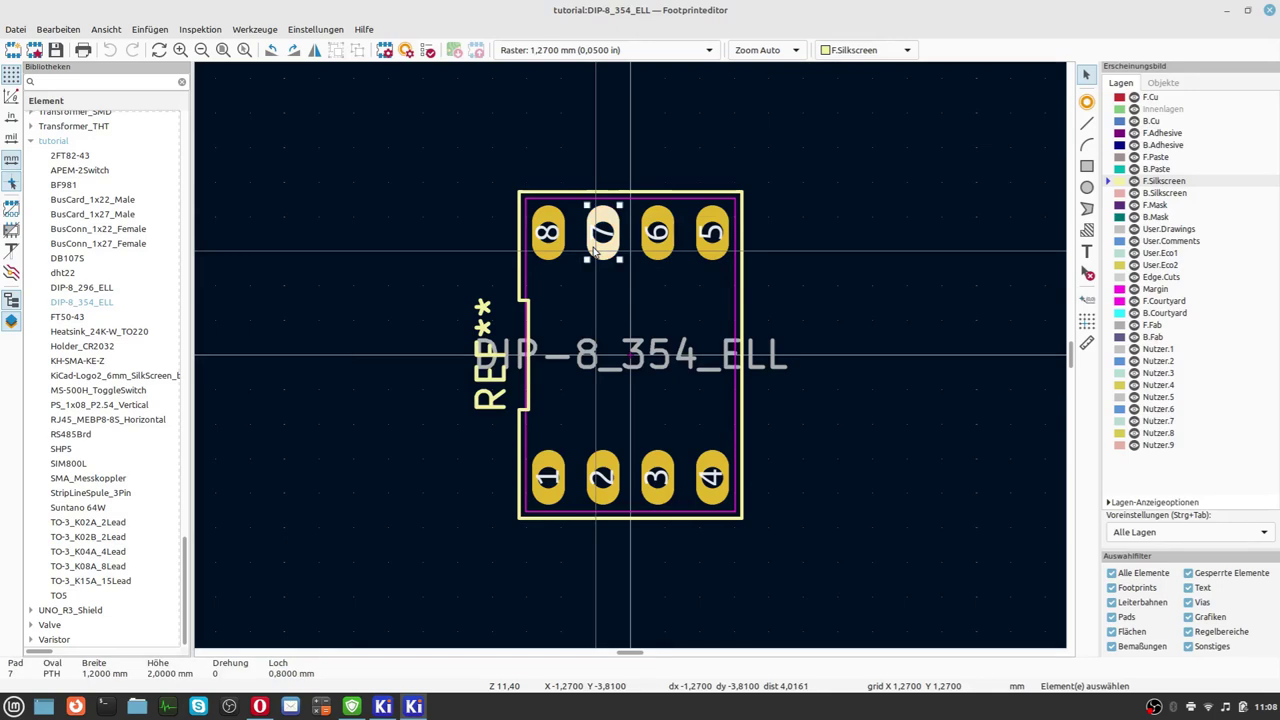
{"action": "double_click", "coordinate": [596, 250]}
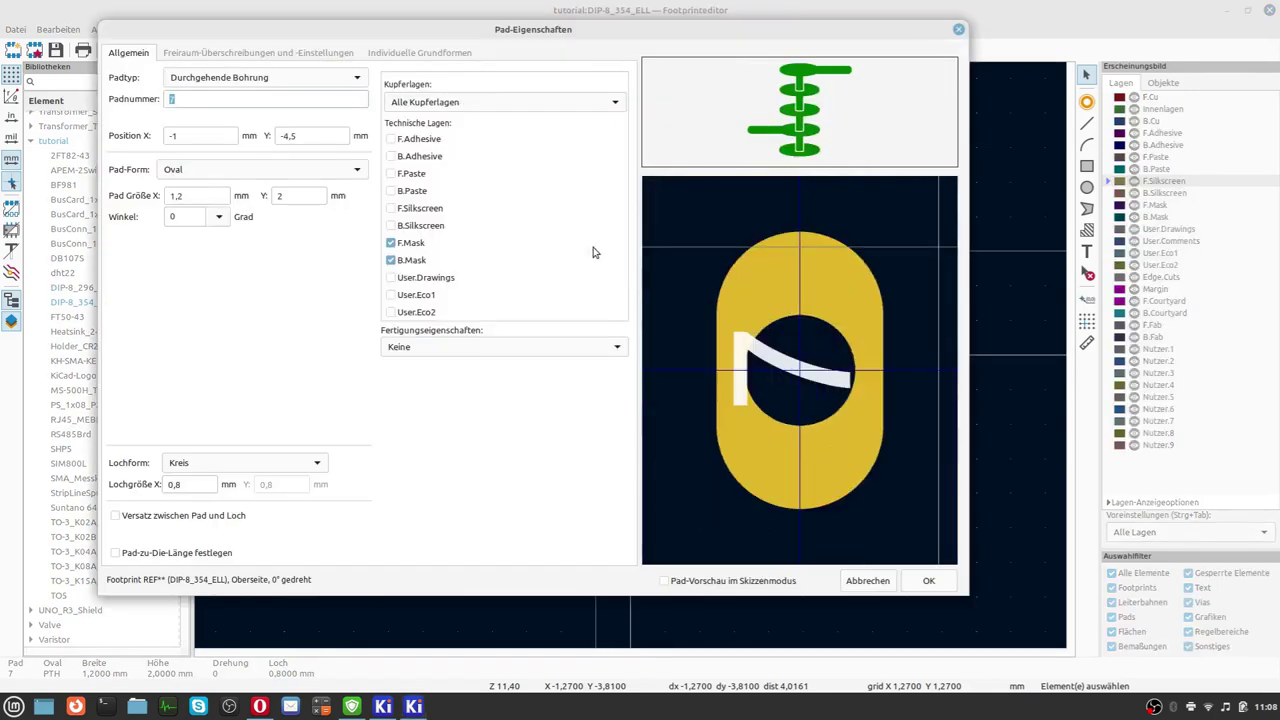
{"action": "left_click", "coordinate": [243, 52]}
{"action": "left_click", "coordinate": [388, 52]}
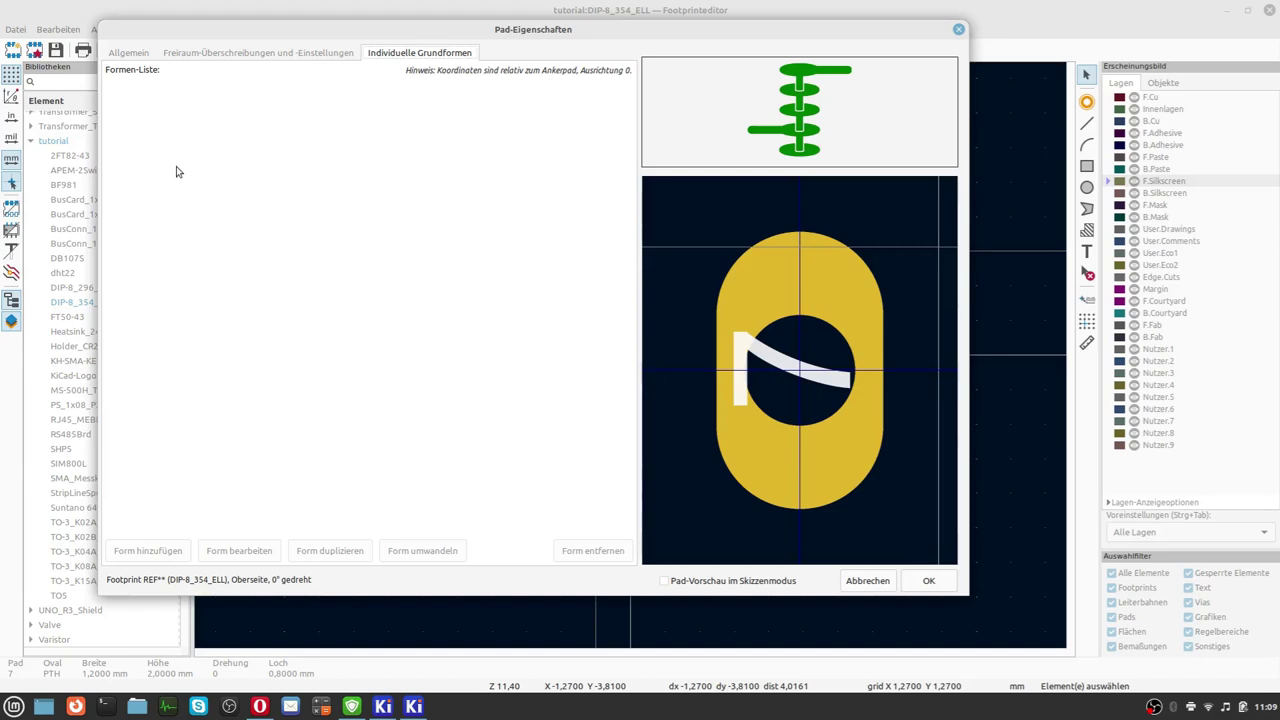
{"action": "left_click", "coordinate": [129, 53]}
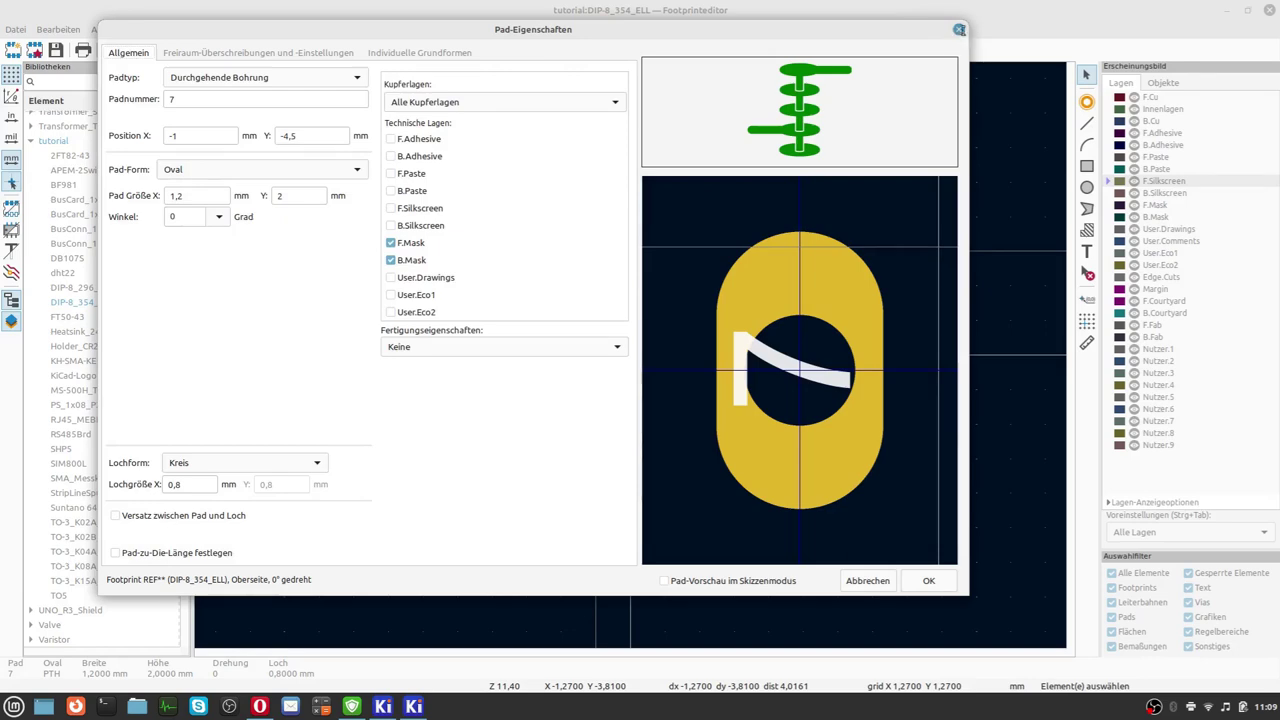
{"action": "left_click", "coordinate": [957, 30]}
{"action": "scroll", "coordinate": [629, 353], "scroll_direction": "down", "scroll_amount": 1}
{"action": "left_click", "coordinate": [629, 353]}
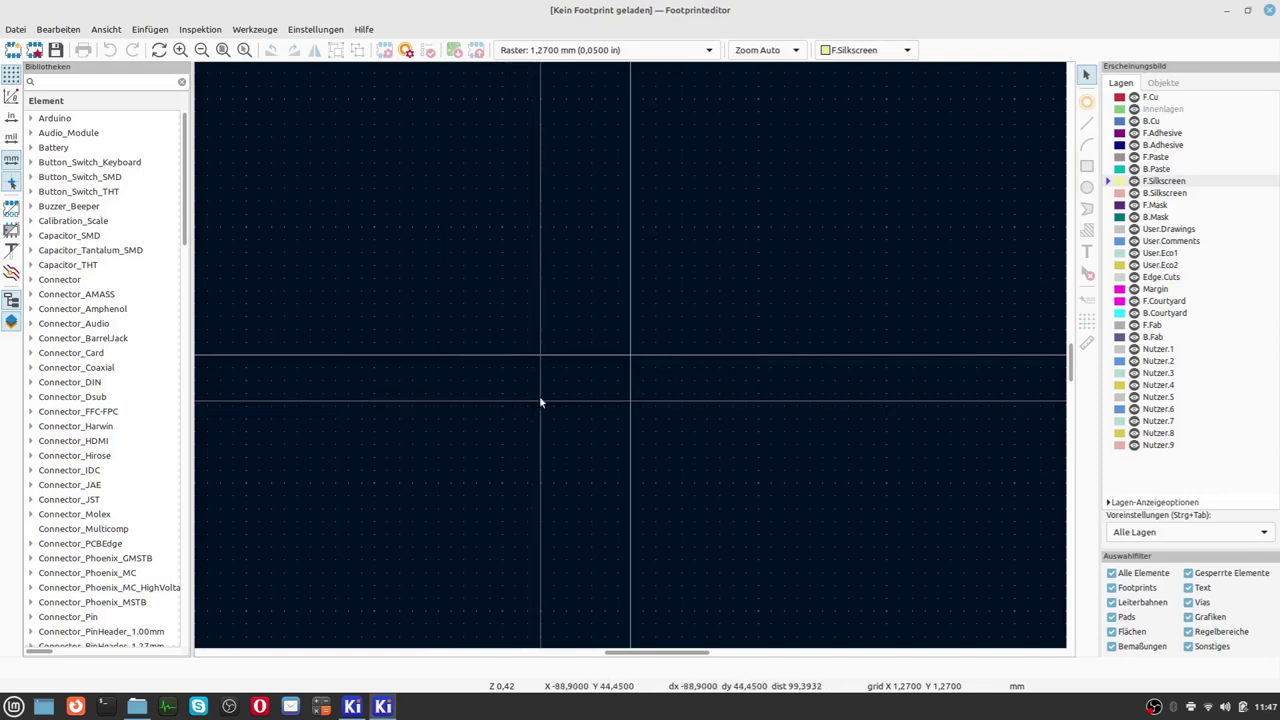
- Open the DRA818V footprint from the myFuMod library
{"action": "scroll", "coordinate": [155, 395], "scroll_direction": "down", "scroll_amount": 7}
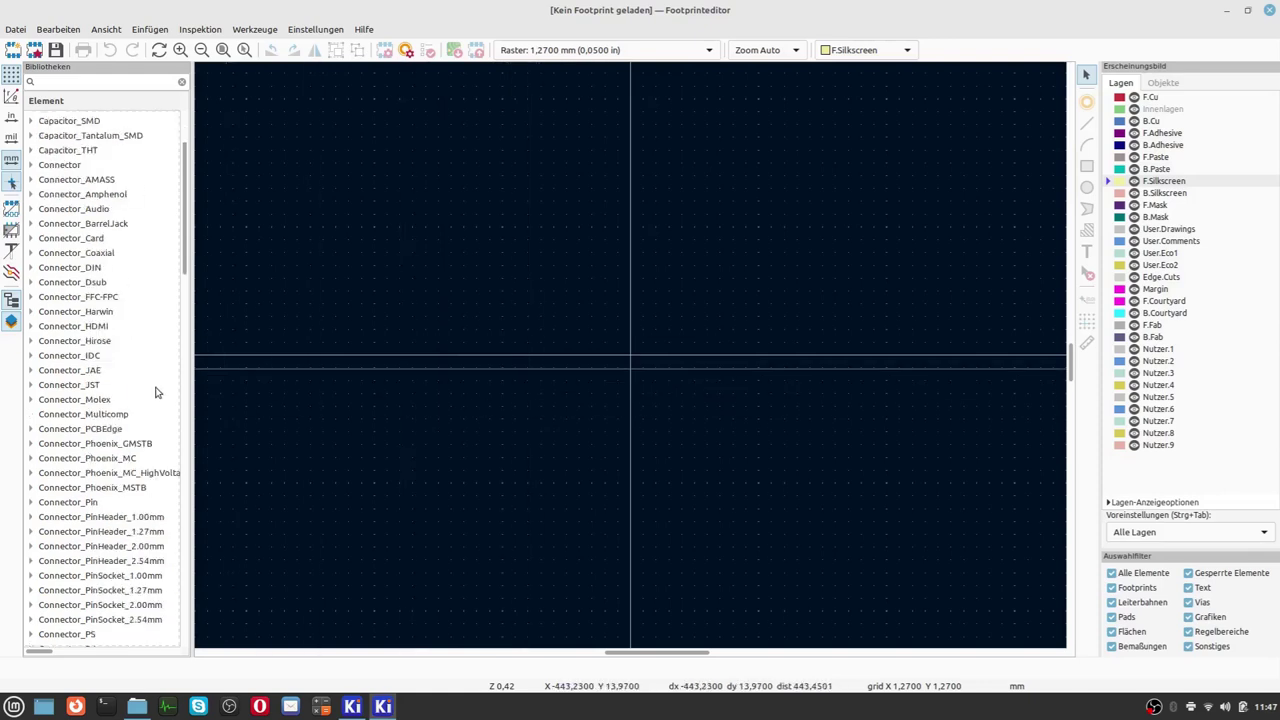
{"action": "scroll", "coordinate": [153, 404], "scroll_direction": "down", "scroll_amount": 5}
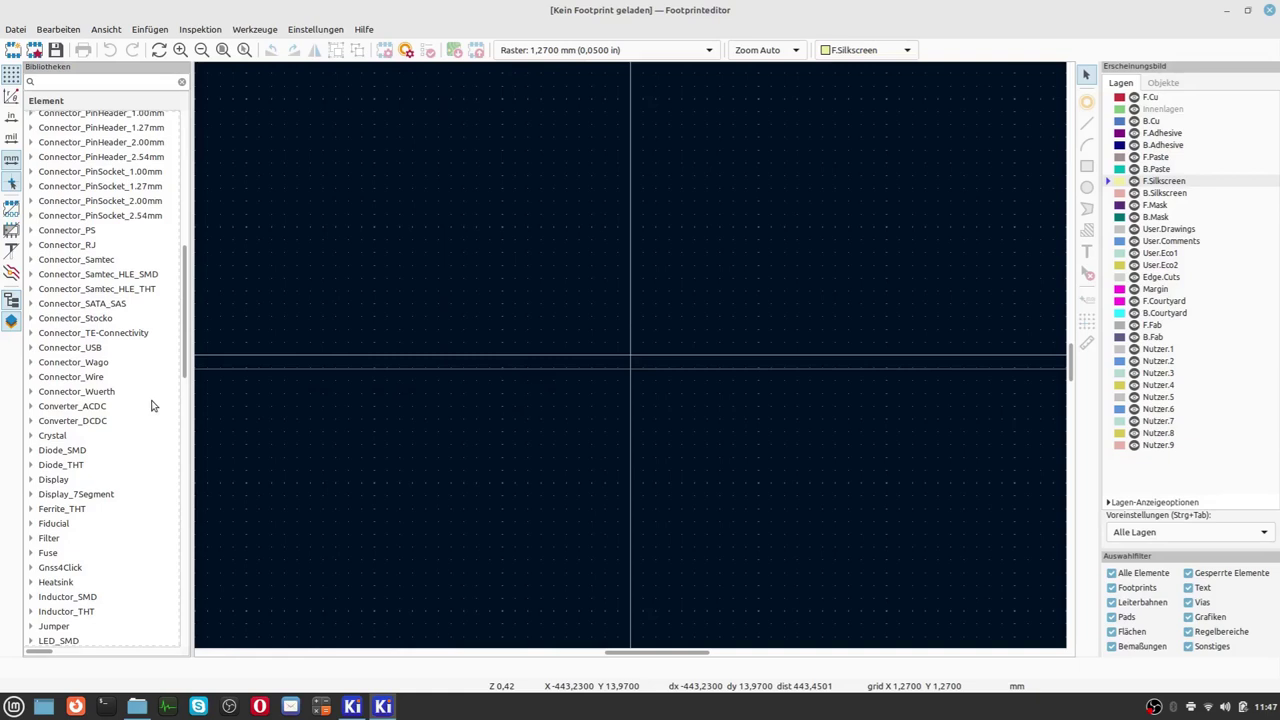
{"action": "scroll", "coordinate": [153, 410], "scroll_direction": "down", "scroll_amount": 9}
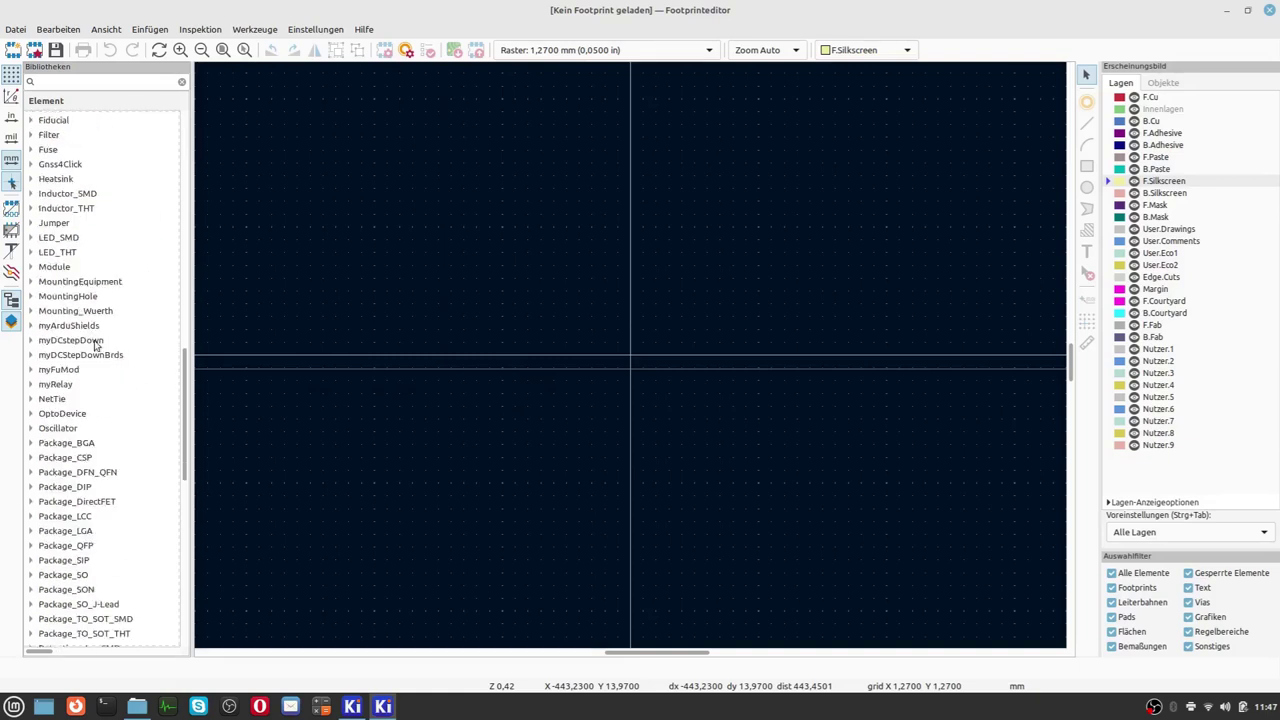
{"action": "left_click", "coordinate": [72, 372]}
{"action": "double_click", "coordinate": [72, 372]}
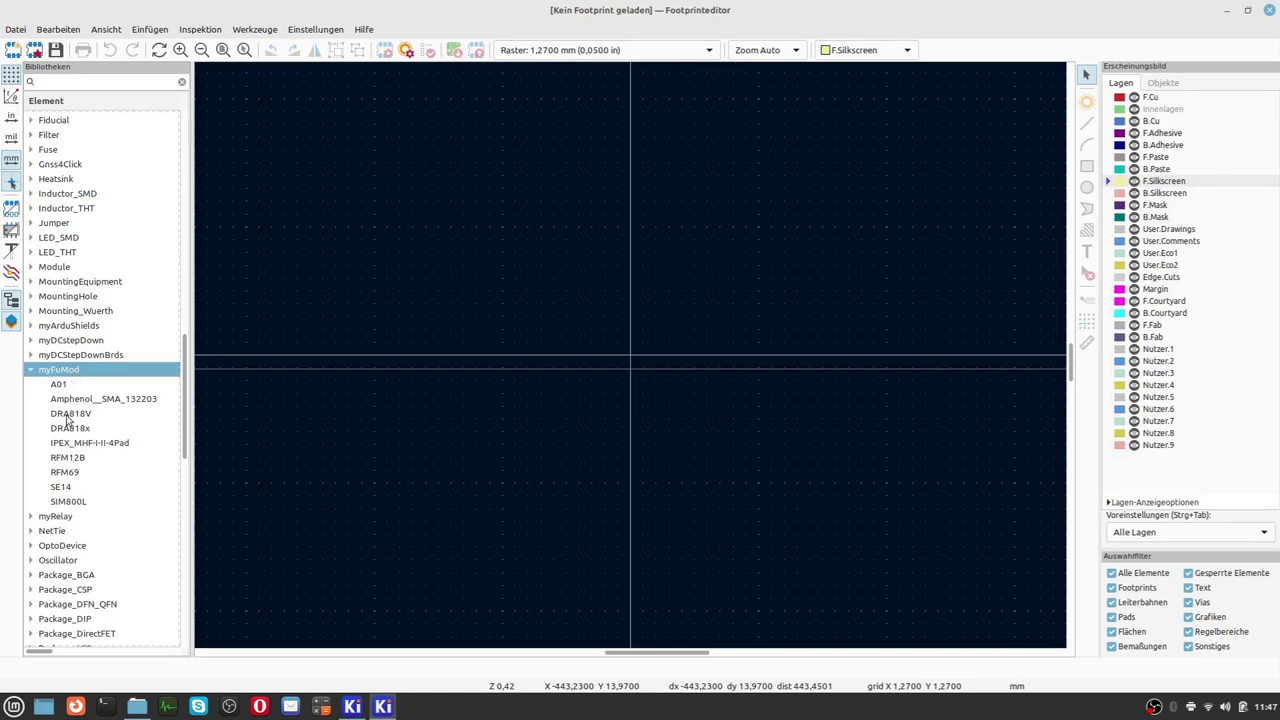
{"action": "left_click", "coordinate": [68, 416]}
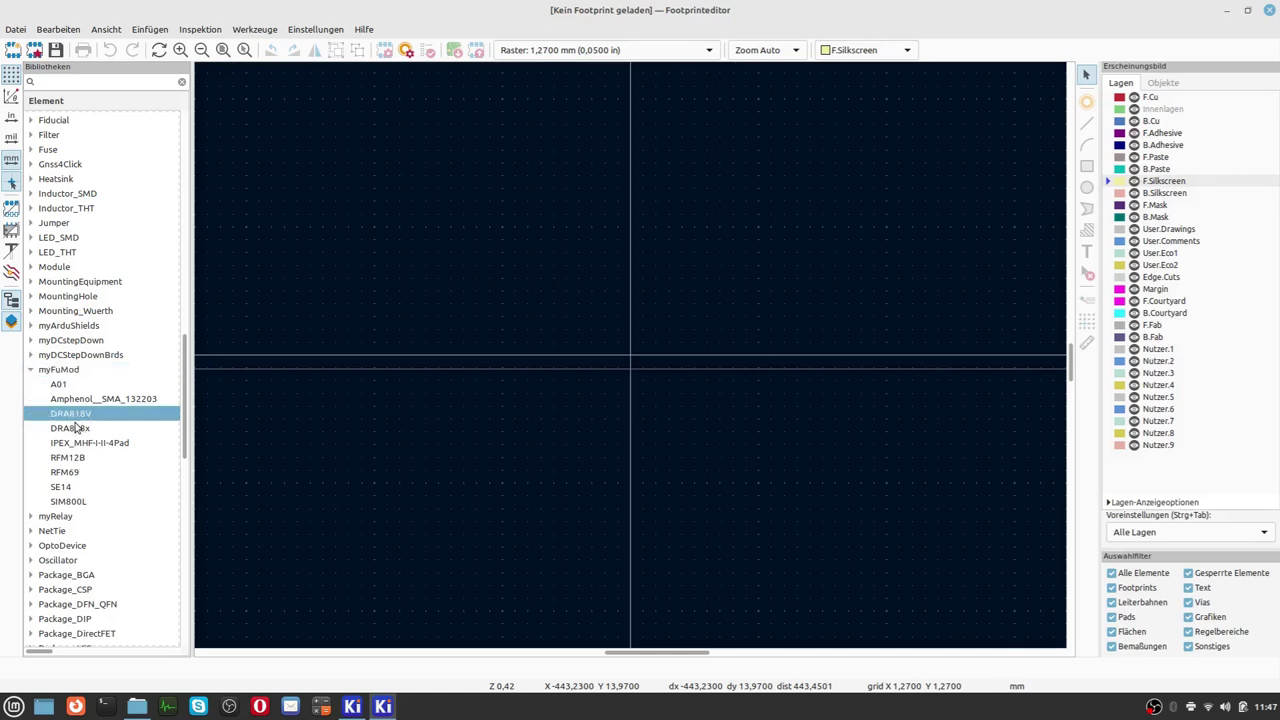
{"action": "double_click", "coordinate": [76, 416]}
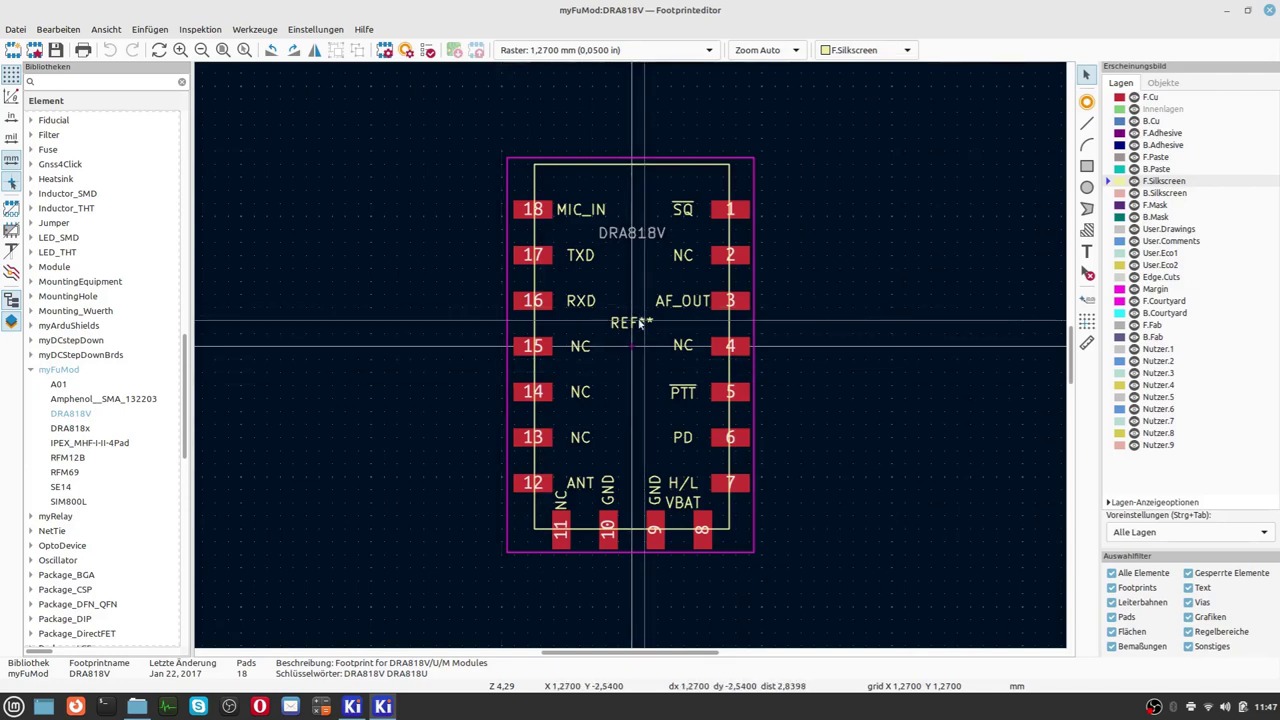
- Run the footprint checker on the DRA818V footprint and enlarge its window to read the results
{"action": "scroll", "coordinate": [639, 323], "scroll_direction": "down", "scroll_amount": 2}
{"action": "scroll", "coordinate": [629, 353], "scroll_direction": "up", "scroll_amount": 2}
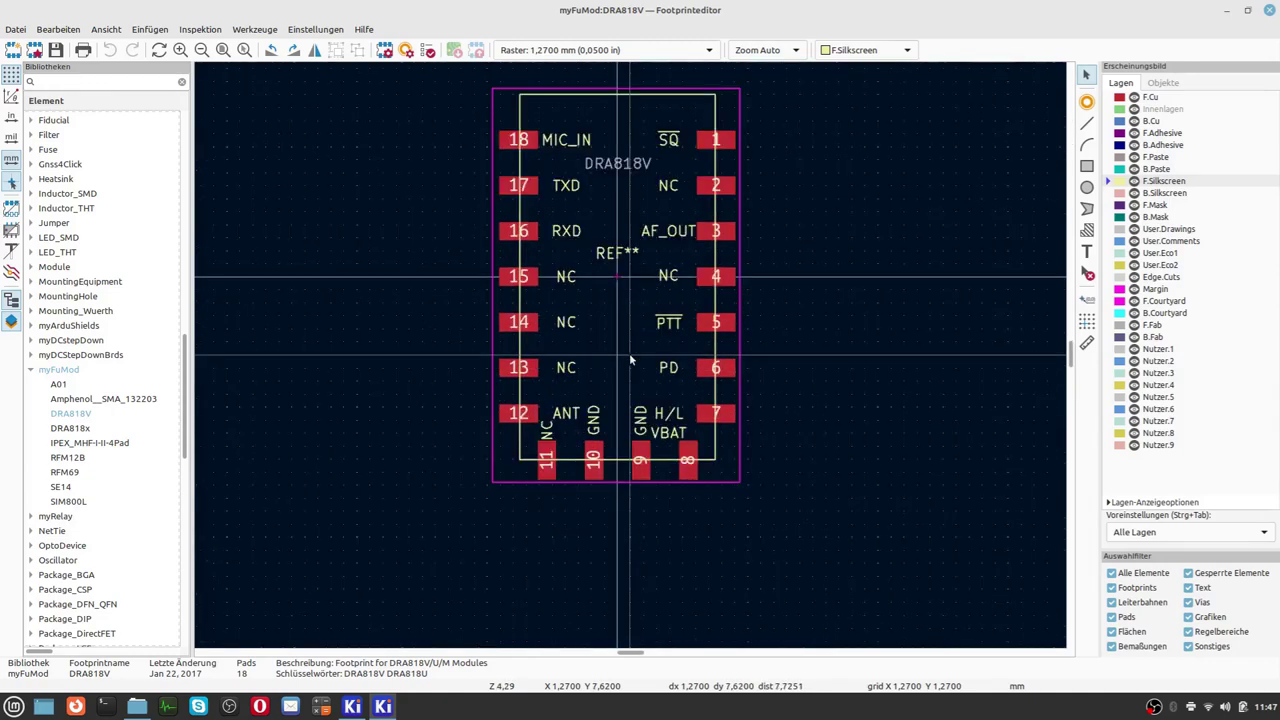
{"action": "left_click", "coordinate": [428, 50]}
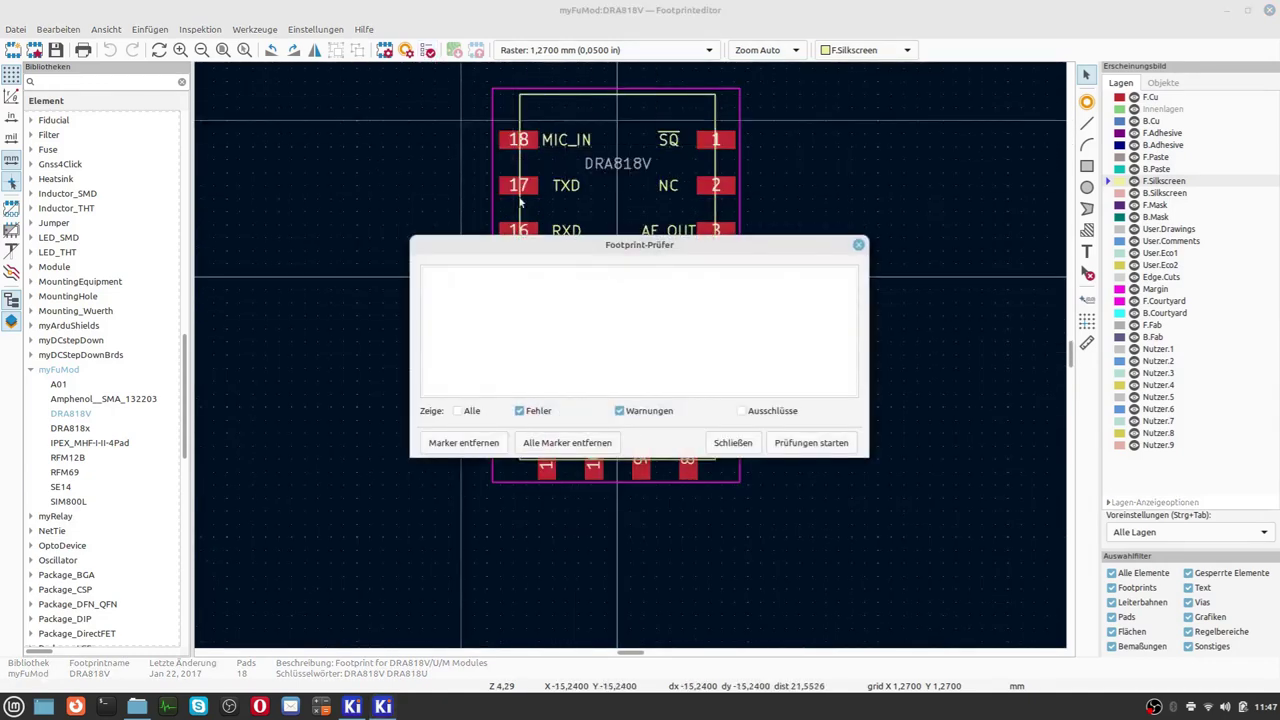
{"action": "left_click", "coordinate": [800, 447]}
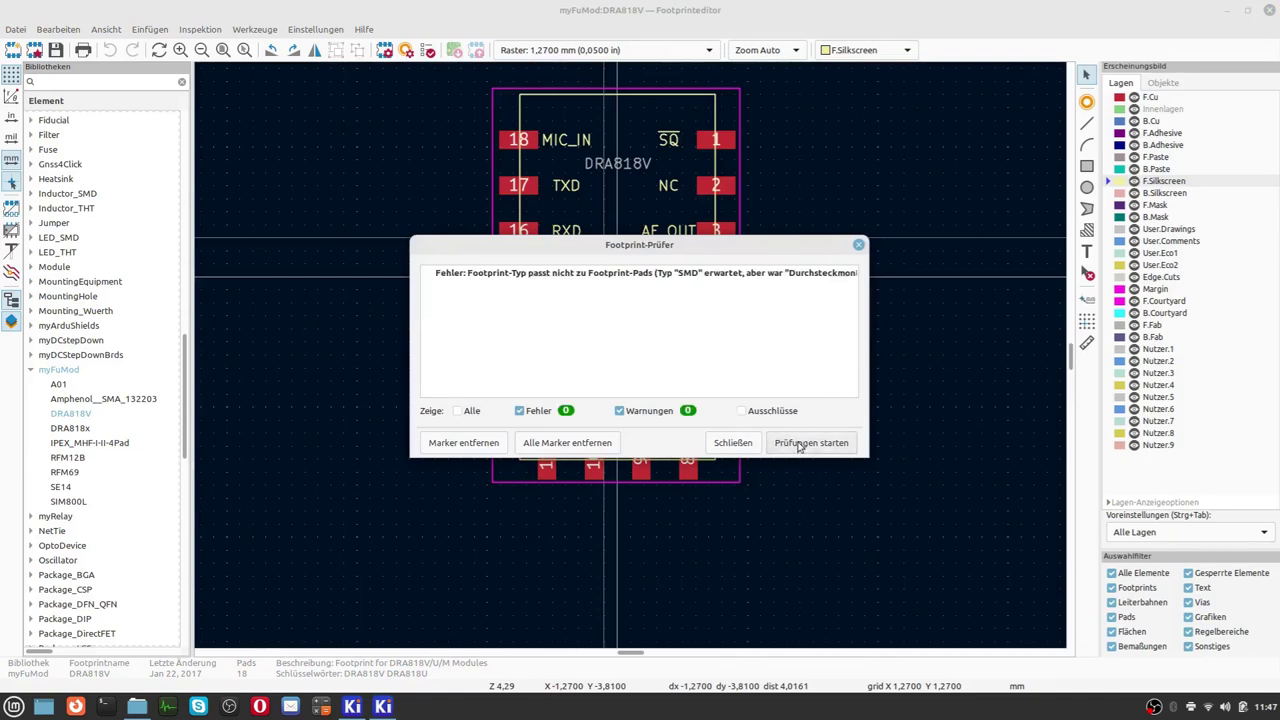
{"action": "left_click_drag", "start_coordinate": [862, 452], "coordinate": [972, 531]}
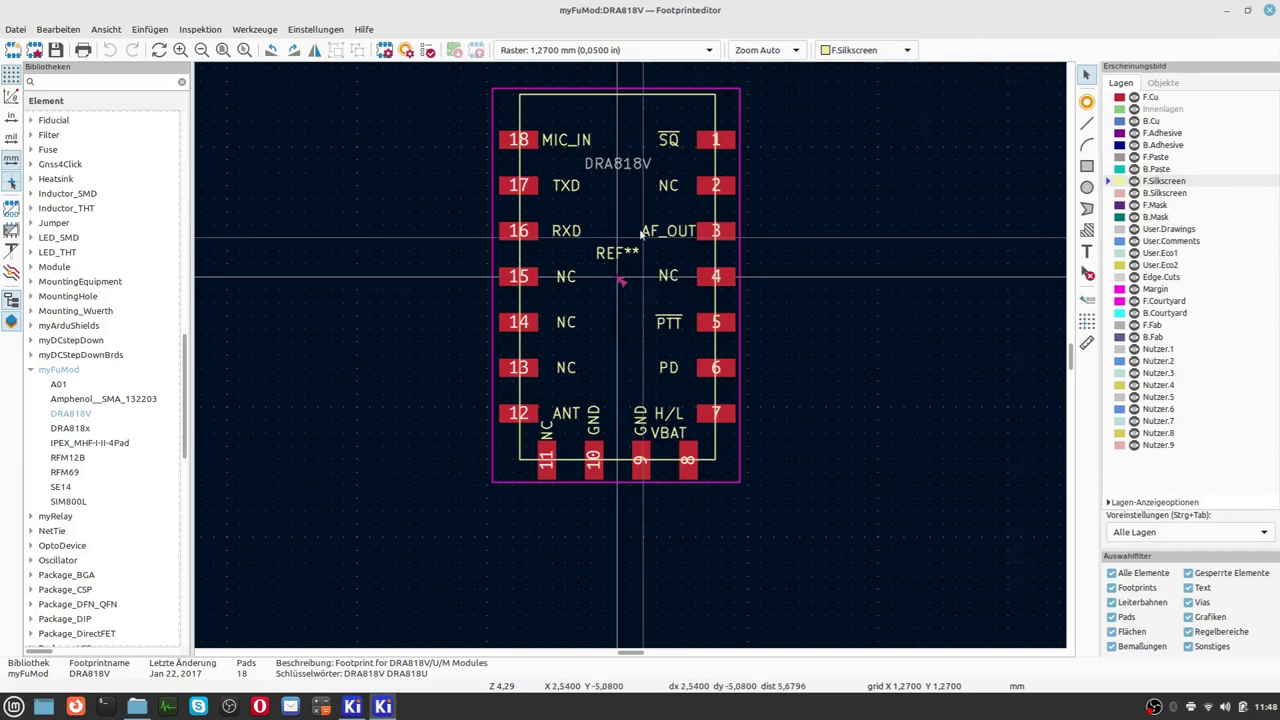
- Set the default properties for new pads to type SMD and pad number 30
{"action": "left_click", "coordinate": [406, 49]}
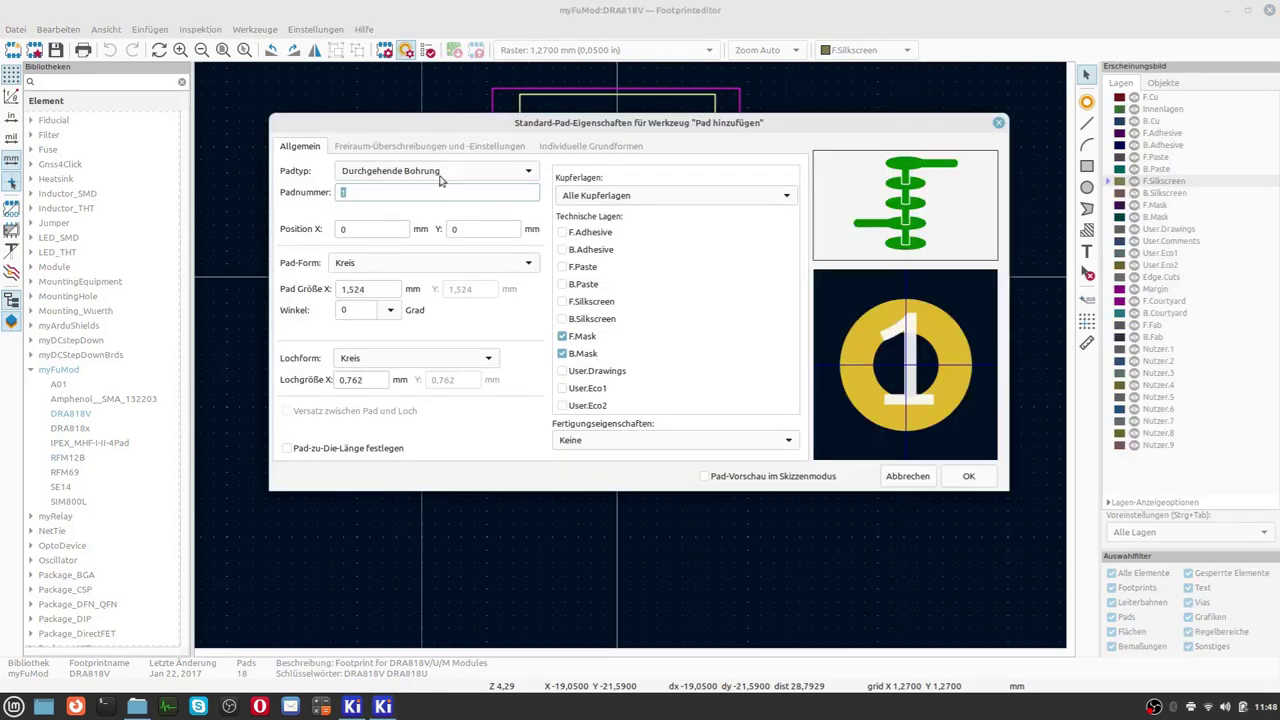
{"action": "left_click", "coordinate": [439, 176]}
{"action": "left_click", "coordinate": [420, 189]}
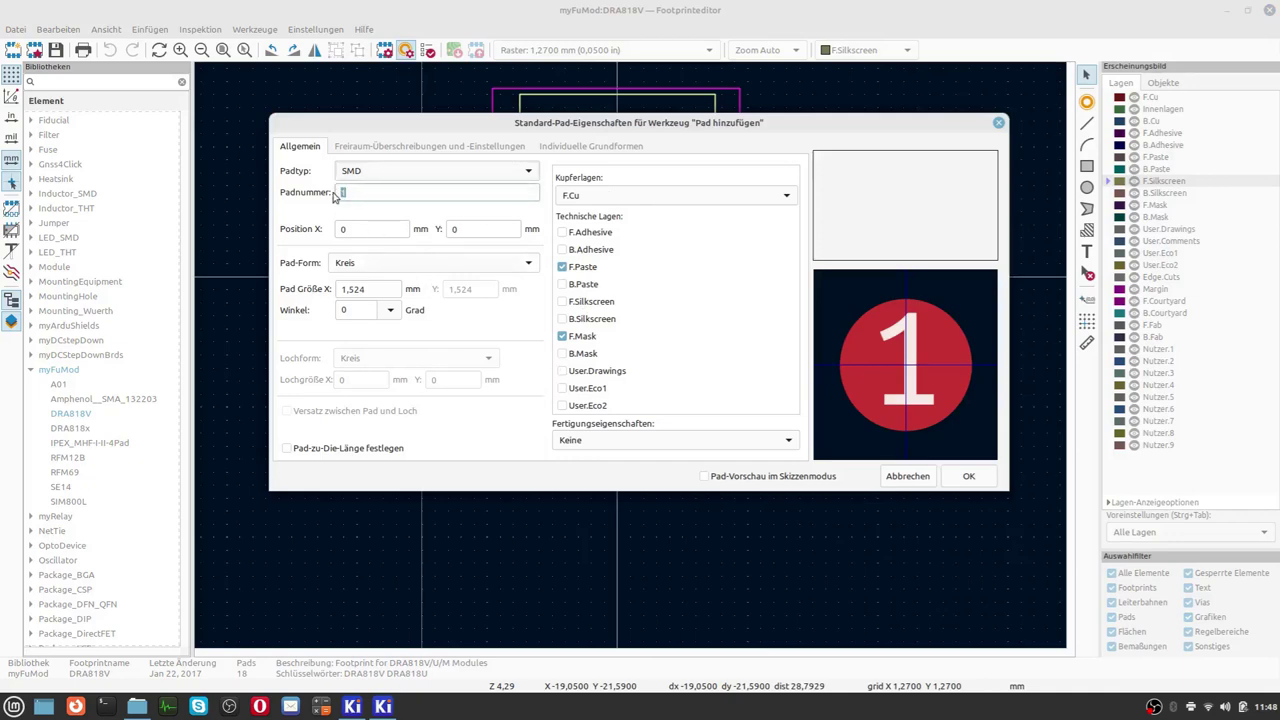
{"action": "key", "text": "BackSpace"}
{"action": "type", "text": "30"}
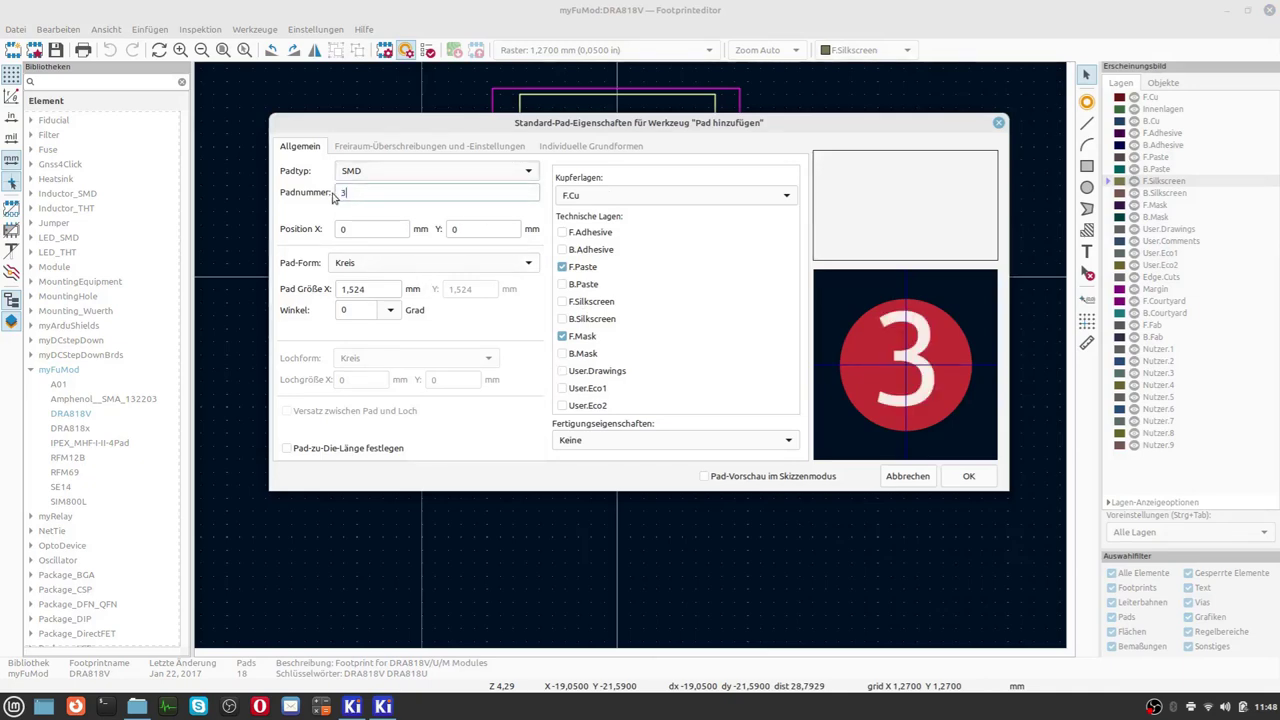
{"action": "left_click", "coordinate": [964, 474]}
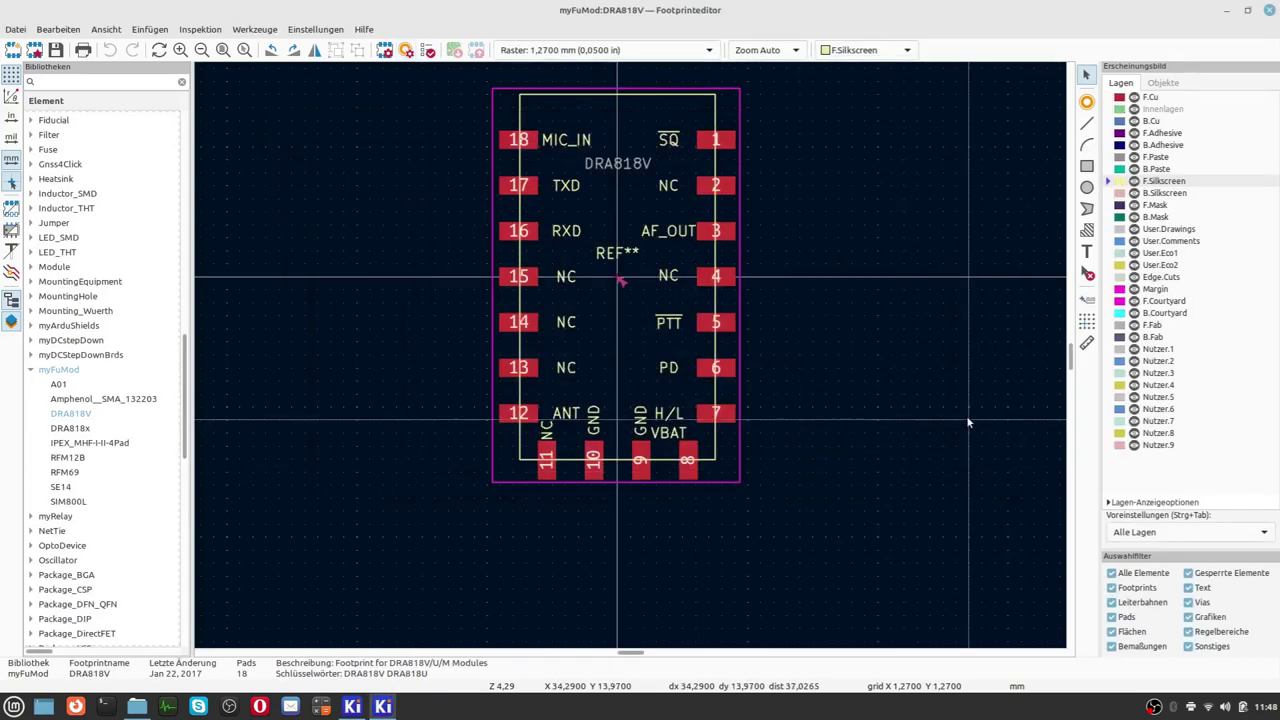
- Place pad 30 outside the courtyard beside pad 2, at about X 16.51 mm, Y -8.89 mm
{"action": "left_click", "coordinate": [1087, 101]}
{"action": "scroll", "coordinate": [903, 171], "scroll_direction": "up", "scroll_amount": 4}
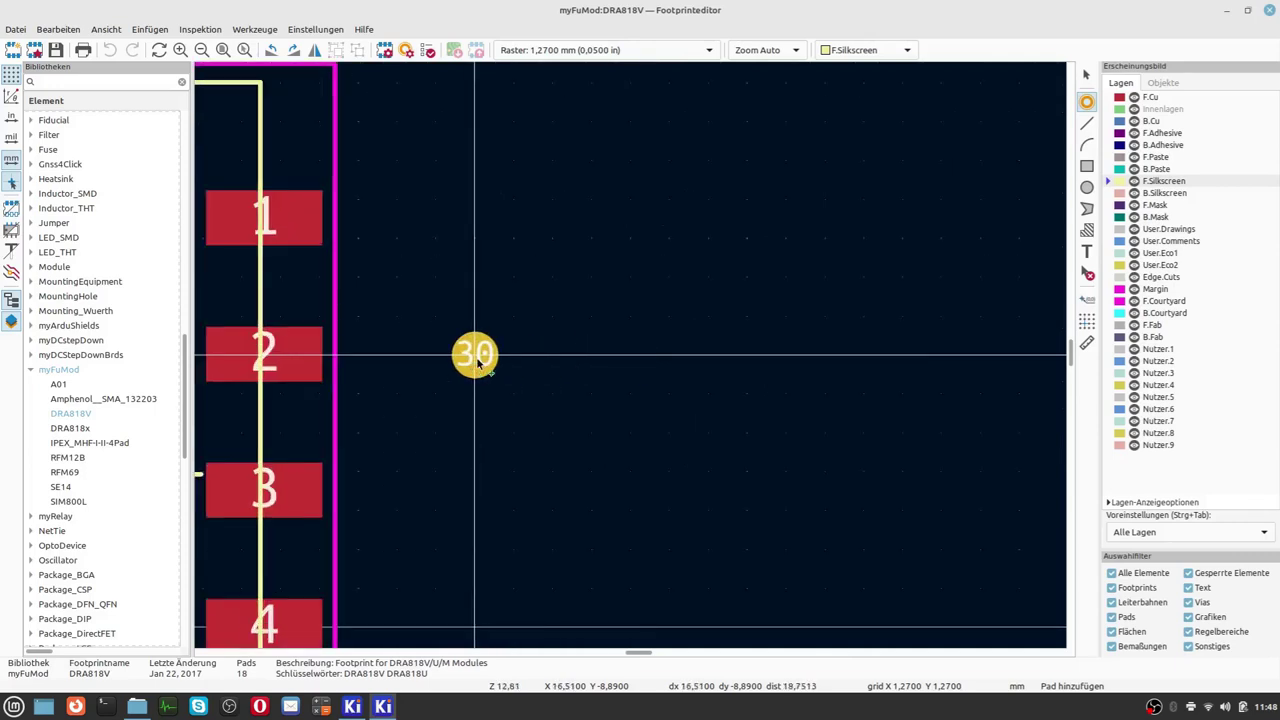
{"action": "left_click", "coordinate": [477, 363]}
{"action": "right_click", "coordinate": [474, 430]}
{"action": "left_click", "coordinate": [502, 434]}
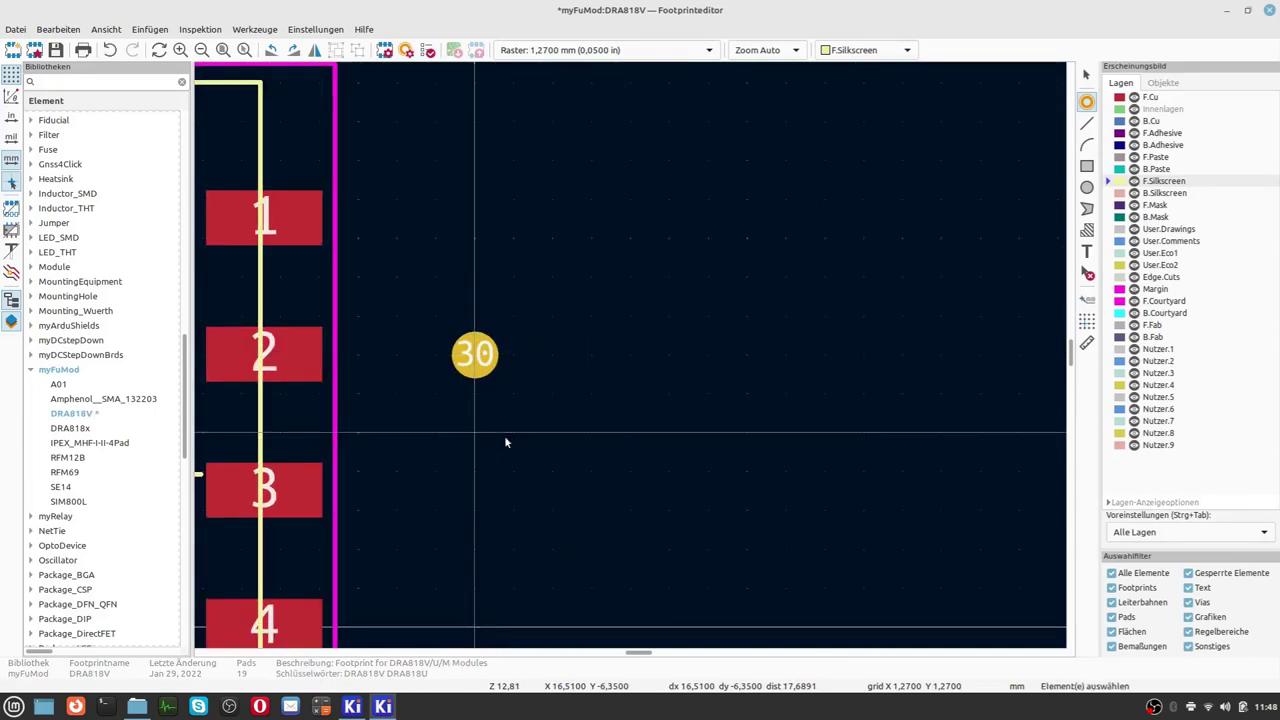
{"action": "scroll", "coordinate": [432, 428], "scroll_direction": "down", "scroll_amount": 1}
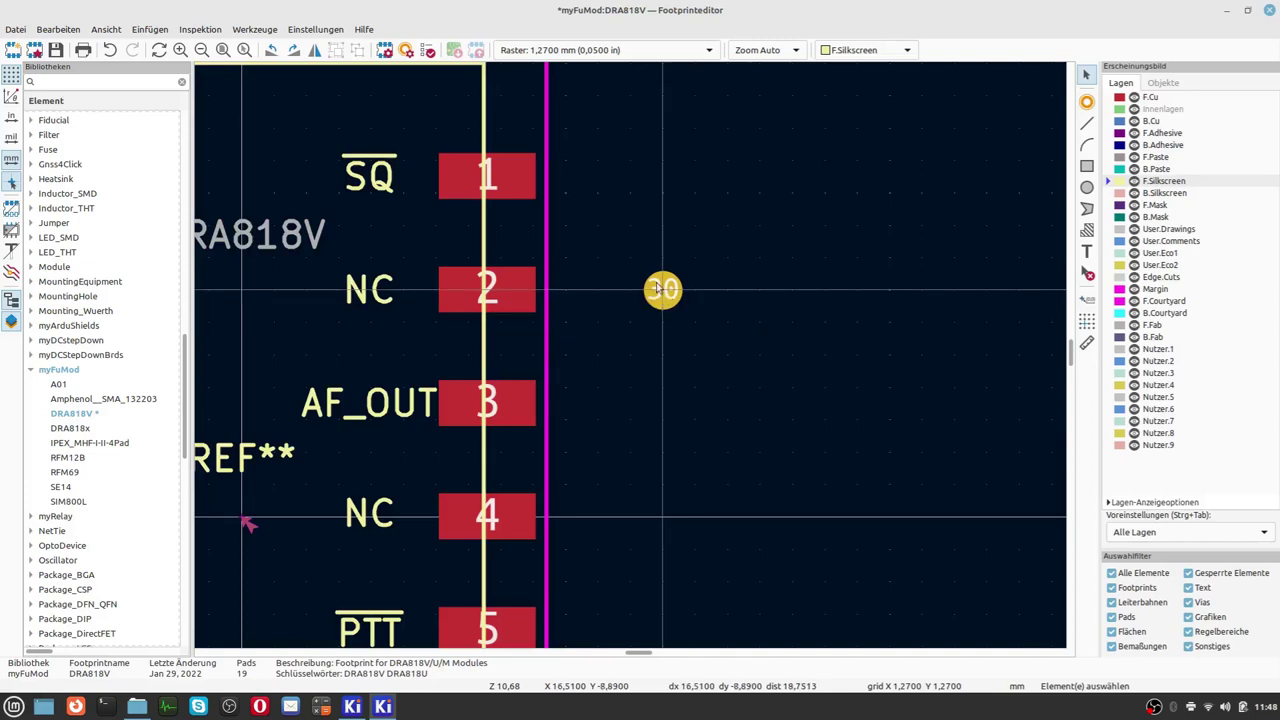
- Rerun the footprint checker on the modified DRA818V footprint and locate the reported error on pad 30
{"action": "left_click", "coordinate": [426, 50]}
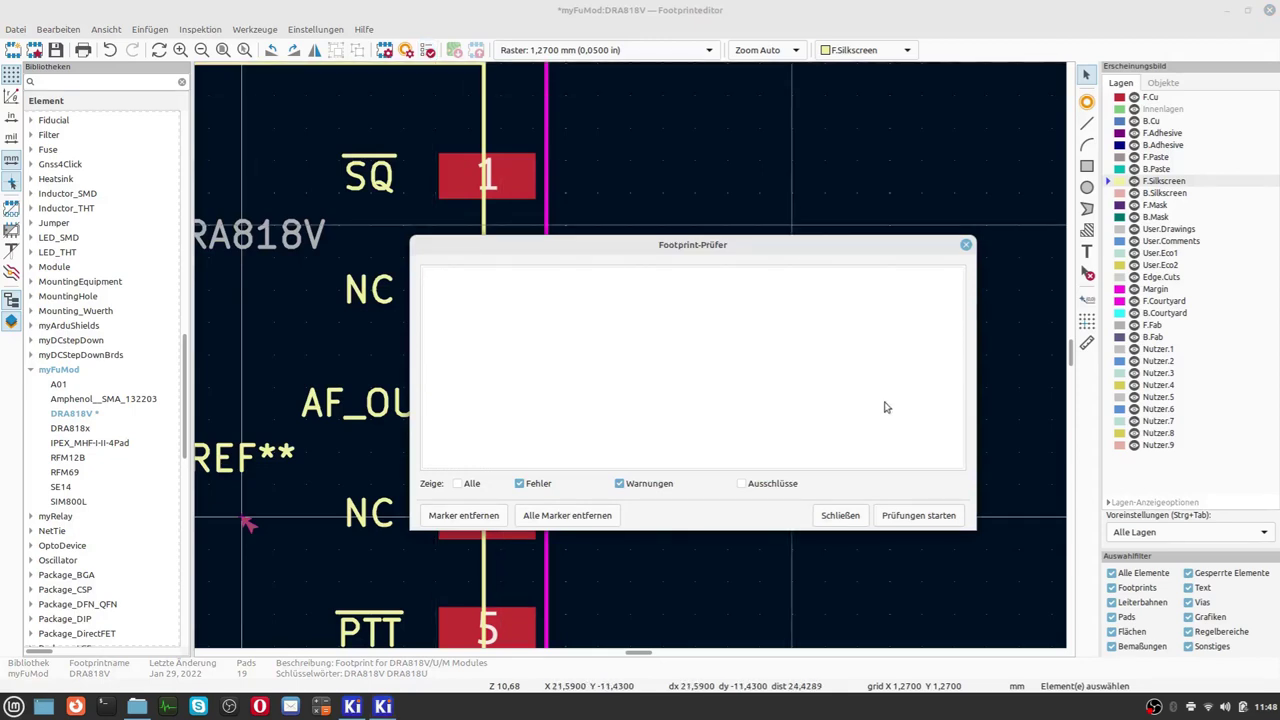
{"action": "left_click", "coordinate": [913, 516]}
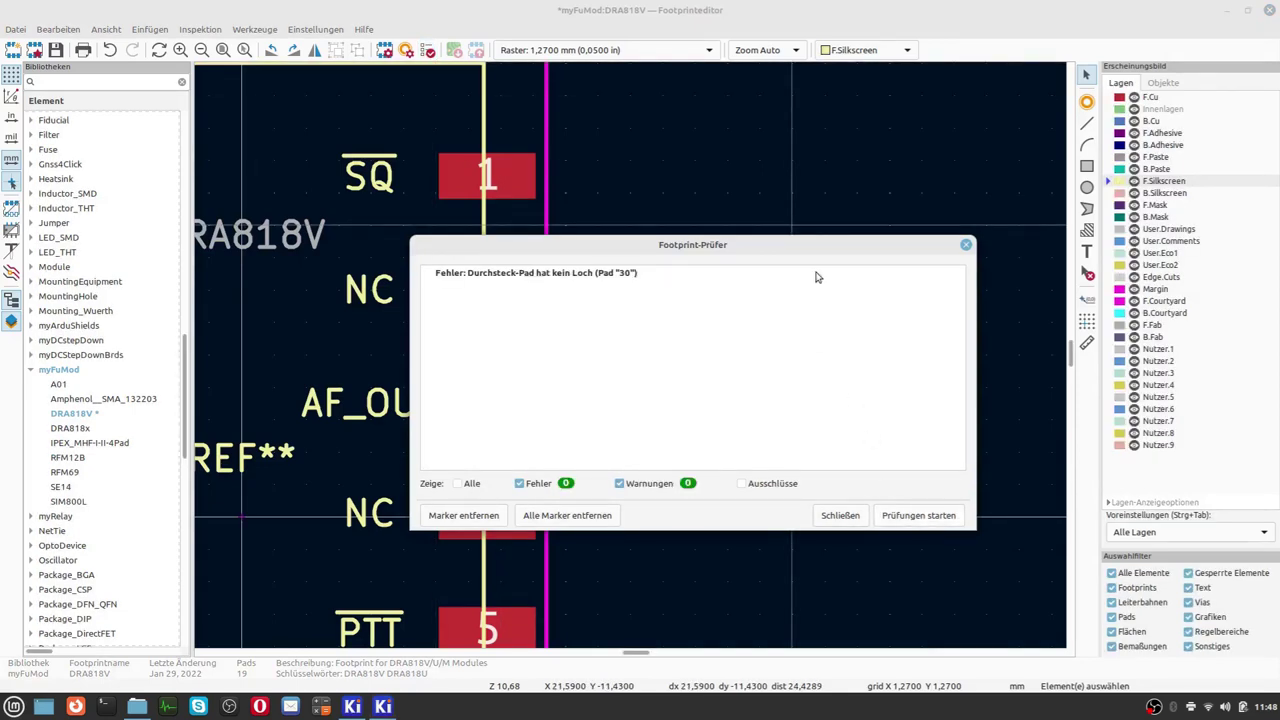
{"action": "left_click_drag", "start_coordinate": [812, 246], "coordinate": [839, 330]}
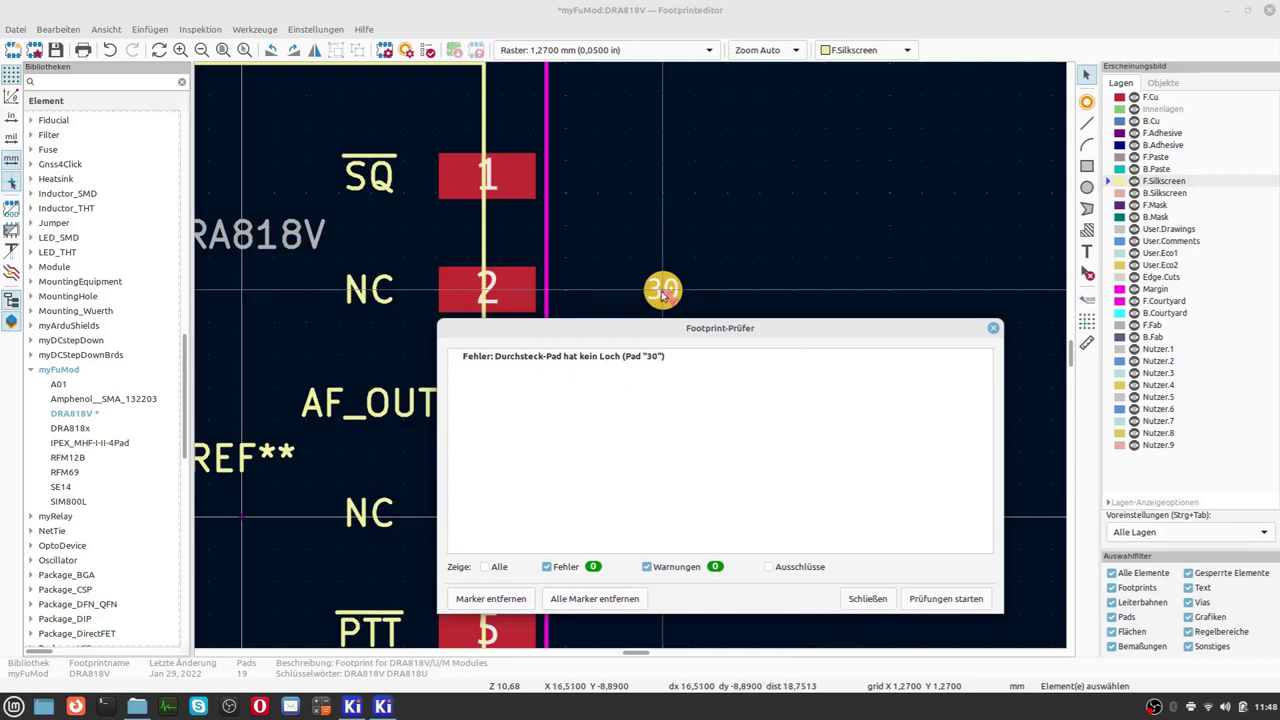
{"action": "left_click", "coordinate": [629, 356]}
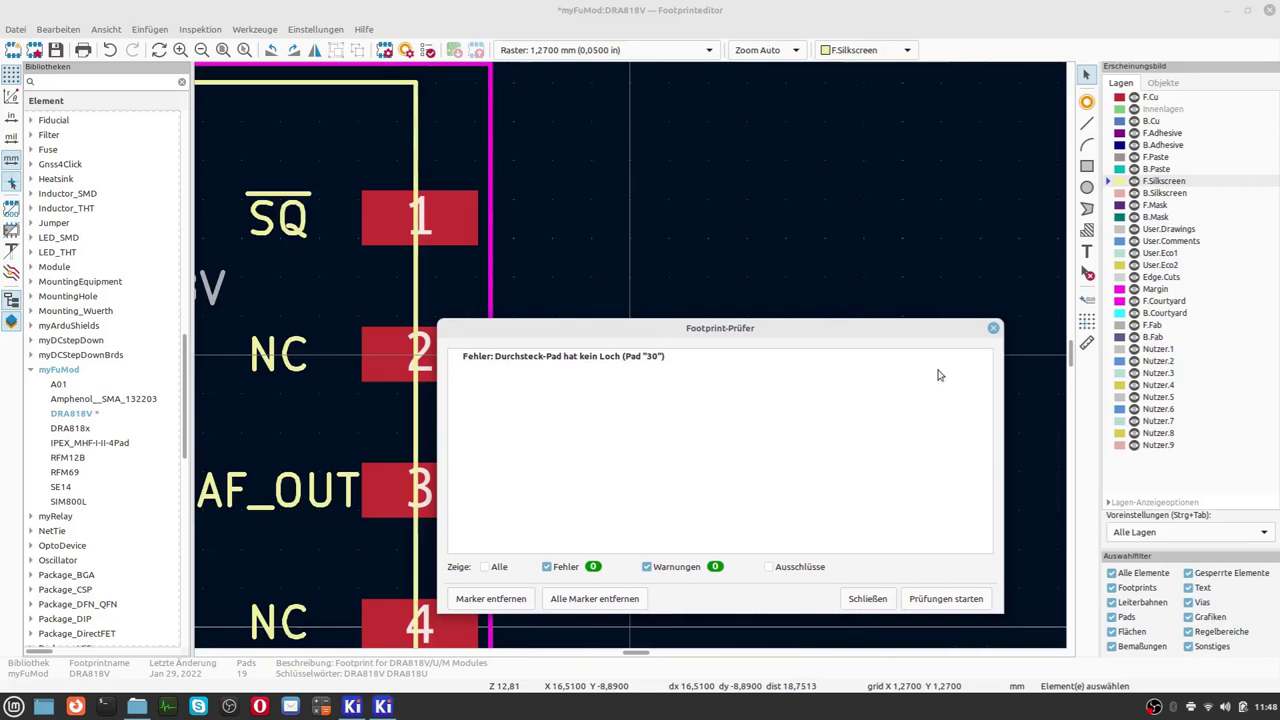